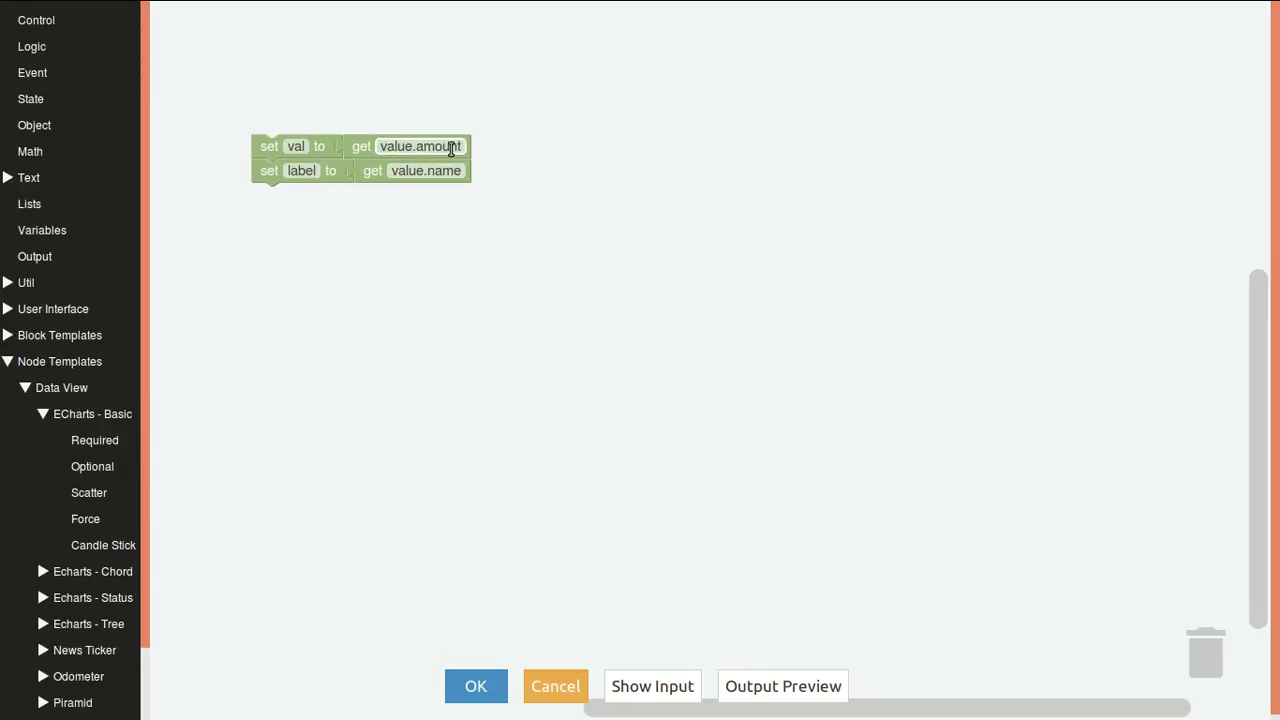
- Check the sample sales events for value.amount and value.name, then save the block logic
left_click(660, 682)
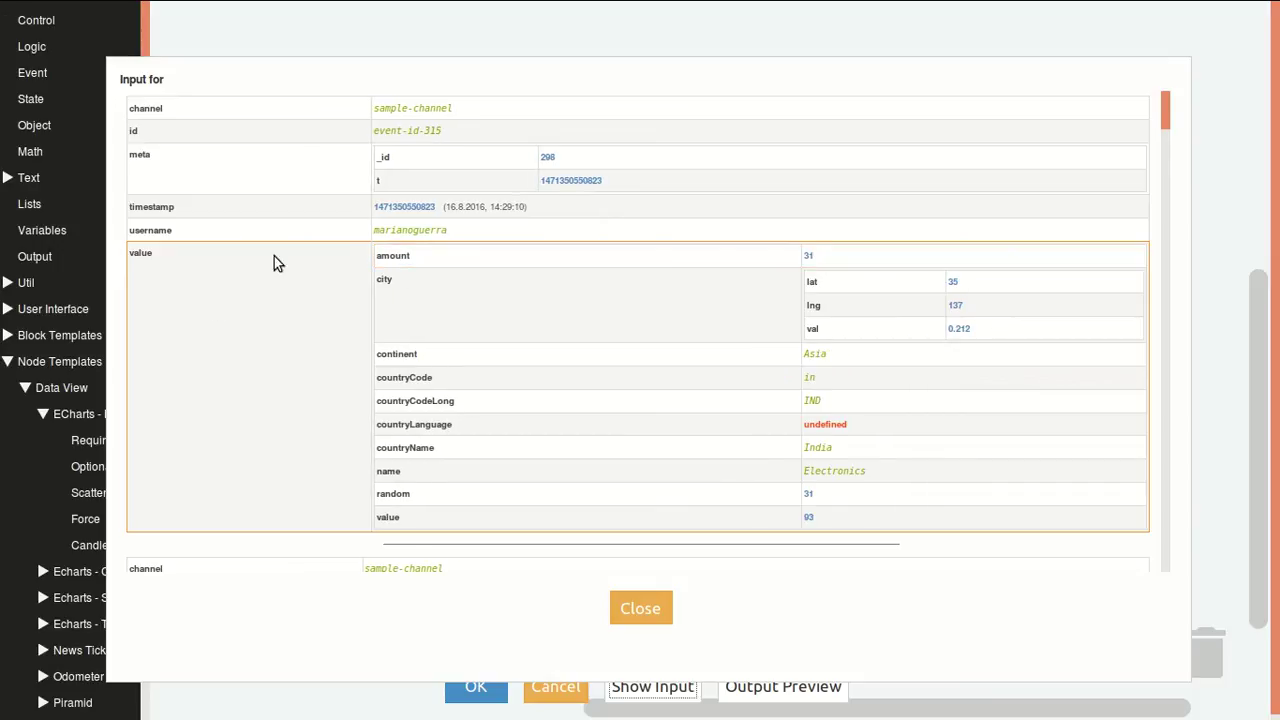
left_click(641, 608)
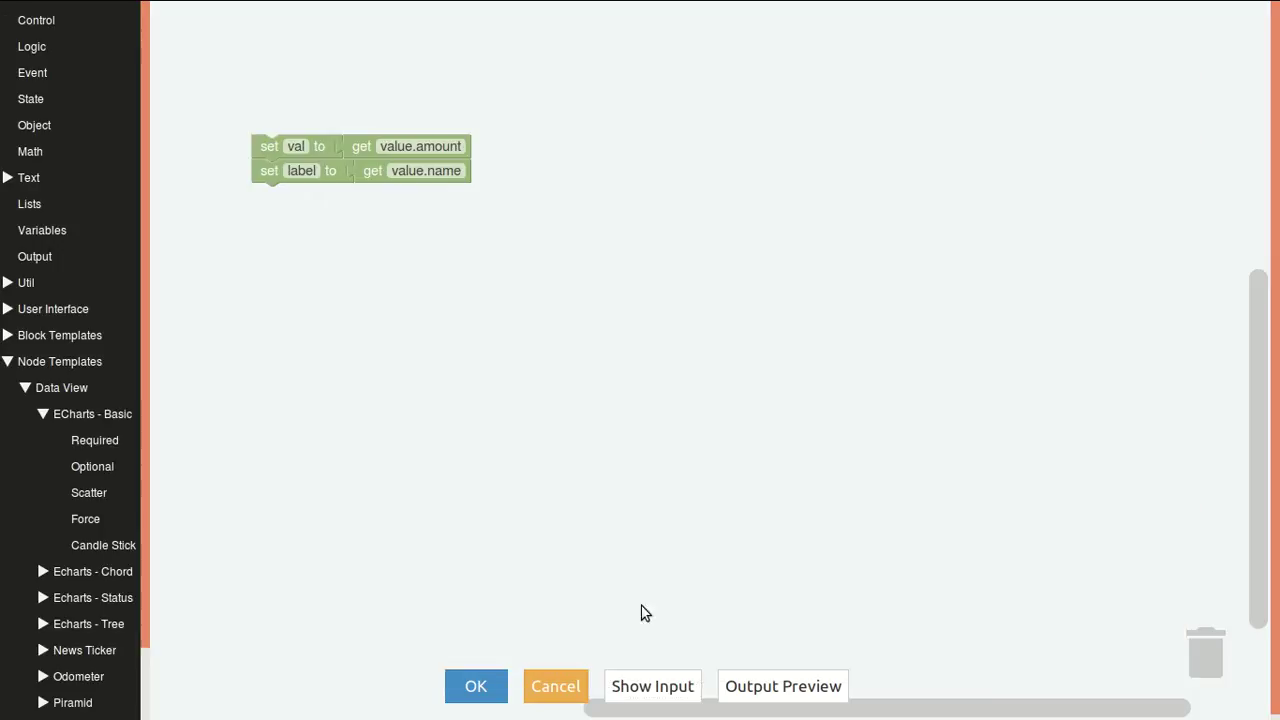
left_click(476, 687)
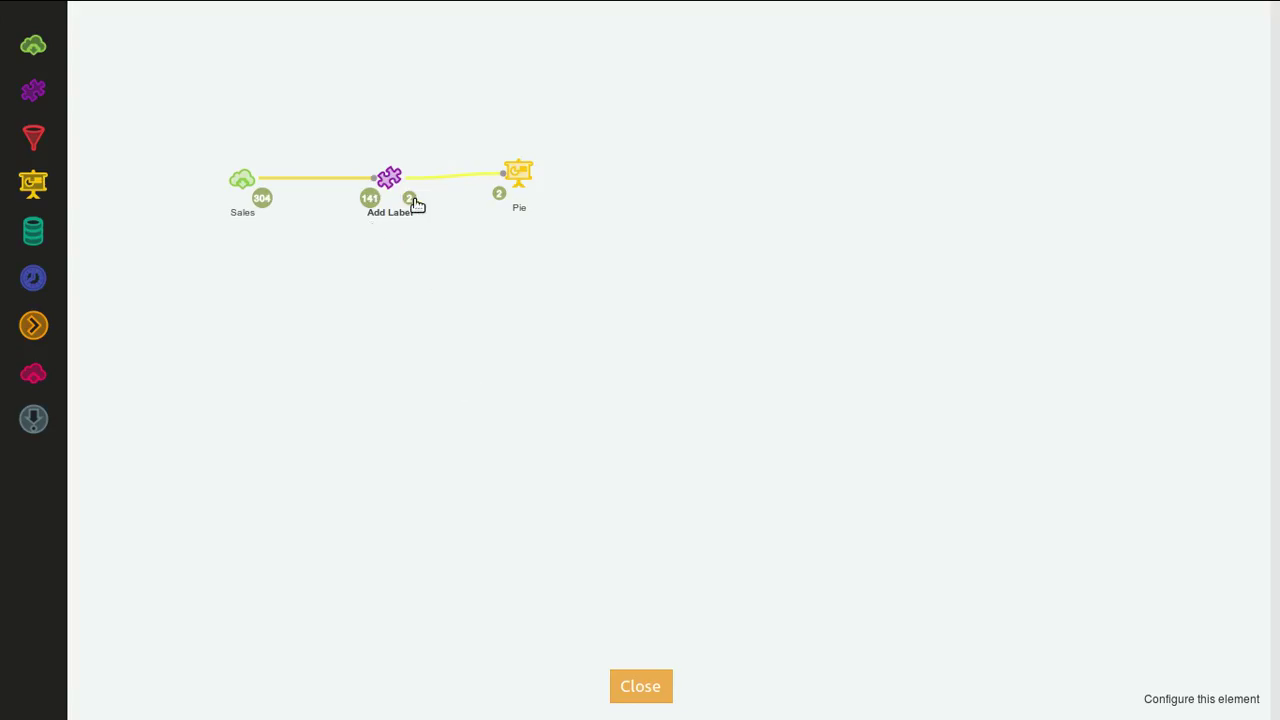
- Centre and enlarge the pie chart, toggling the Music, Sports and Food slices off and back on
left_click(640, 690)
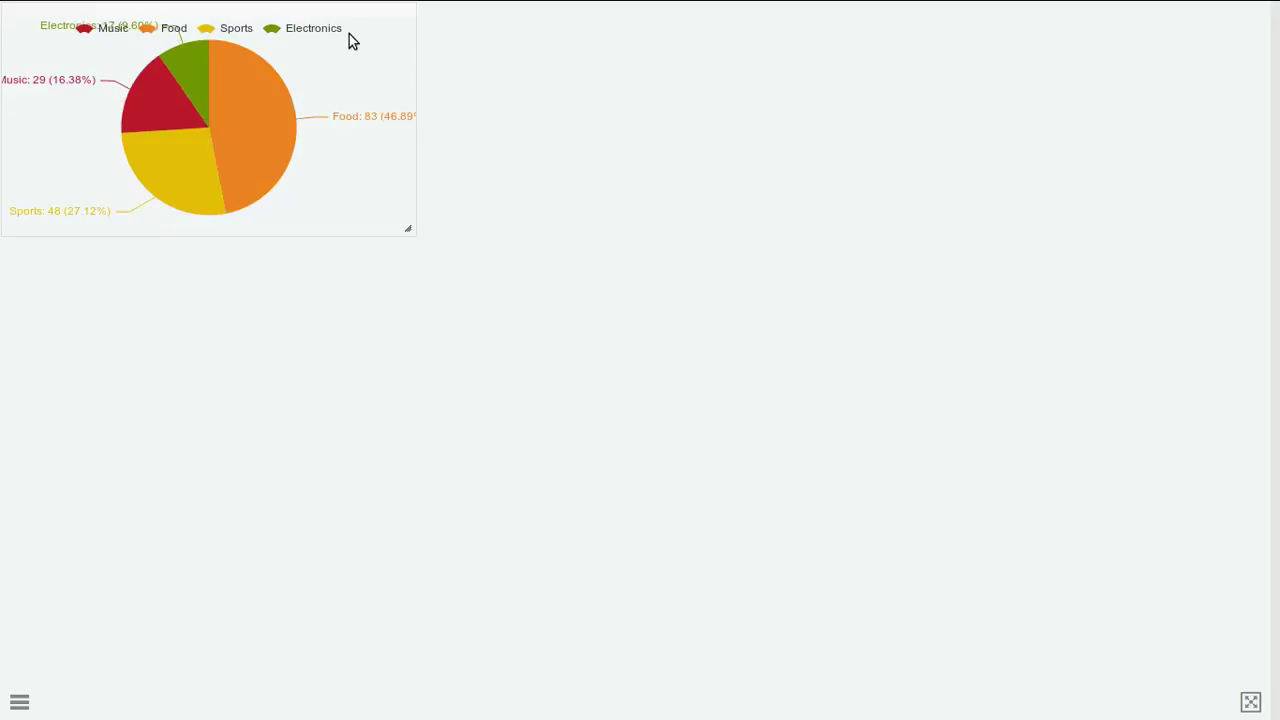
left_click_drag(346, 11, 789, 137)
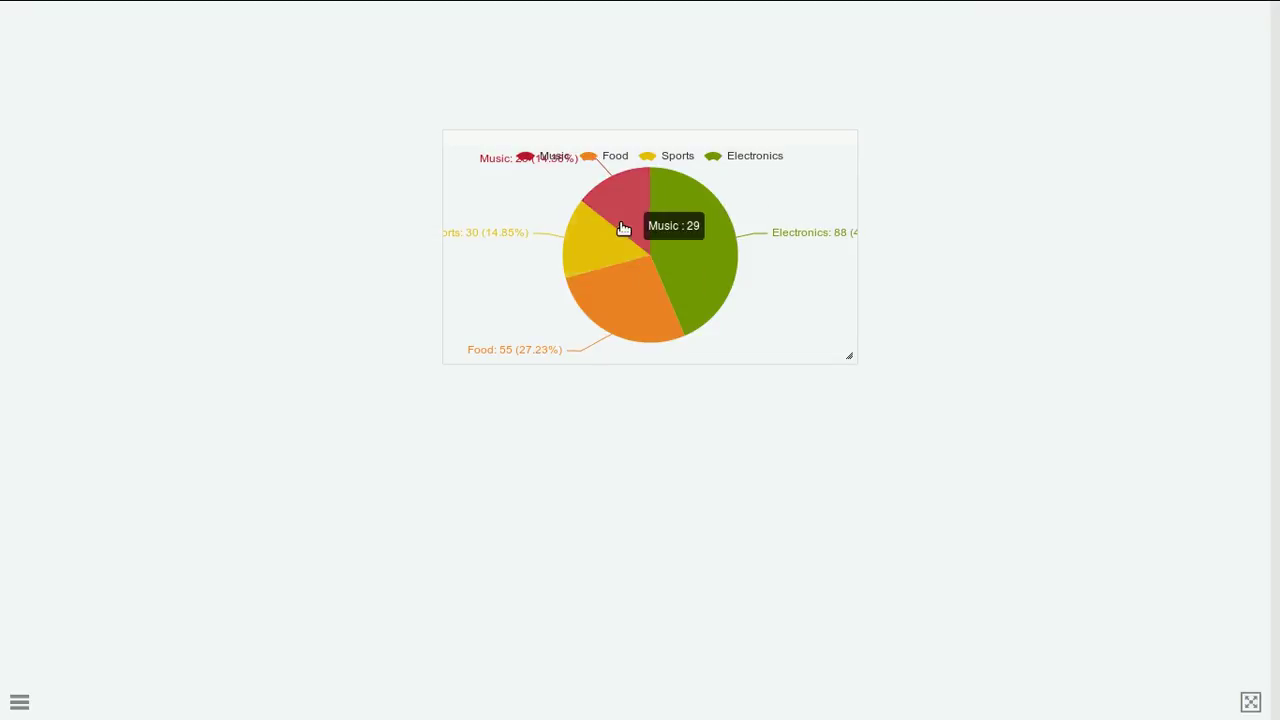
left_click(531, 165)
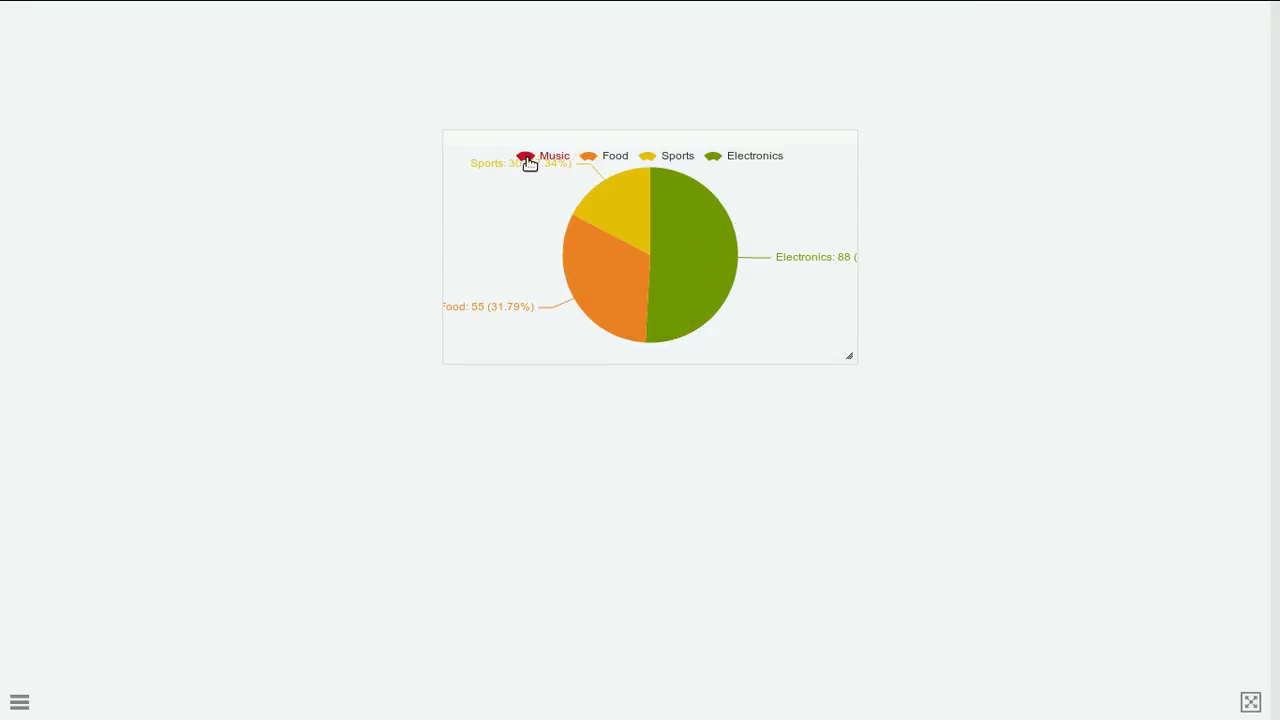
left_click(652, 161)
left_click(599, 161)
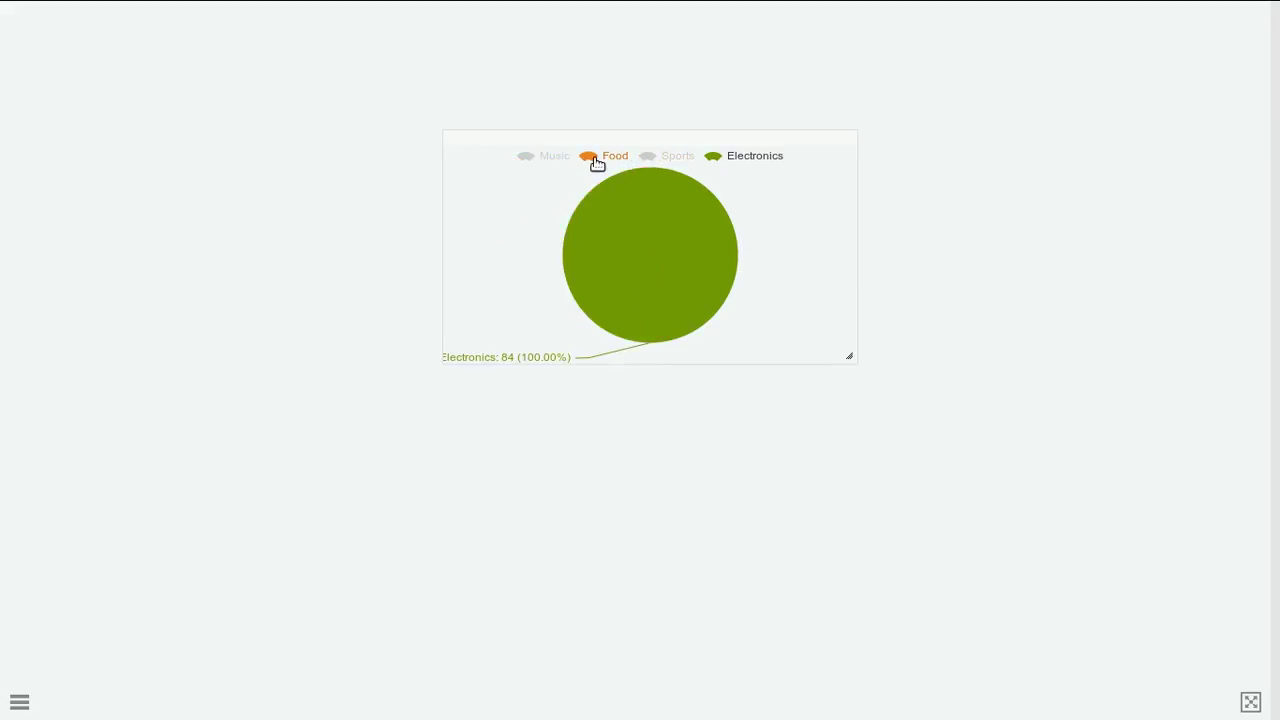
left_click(667, 160)
left_click(601, 157)
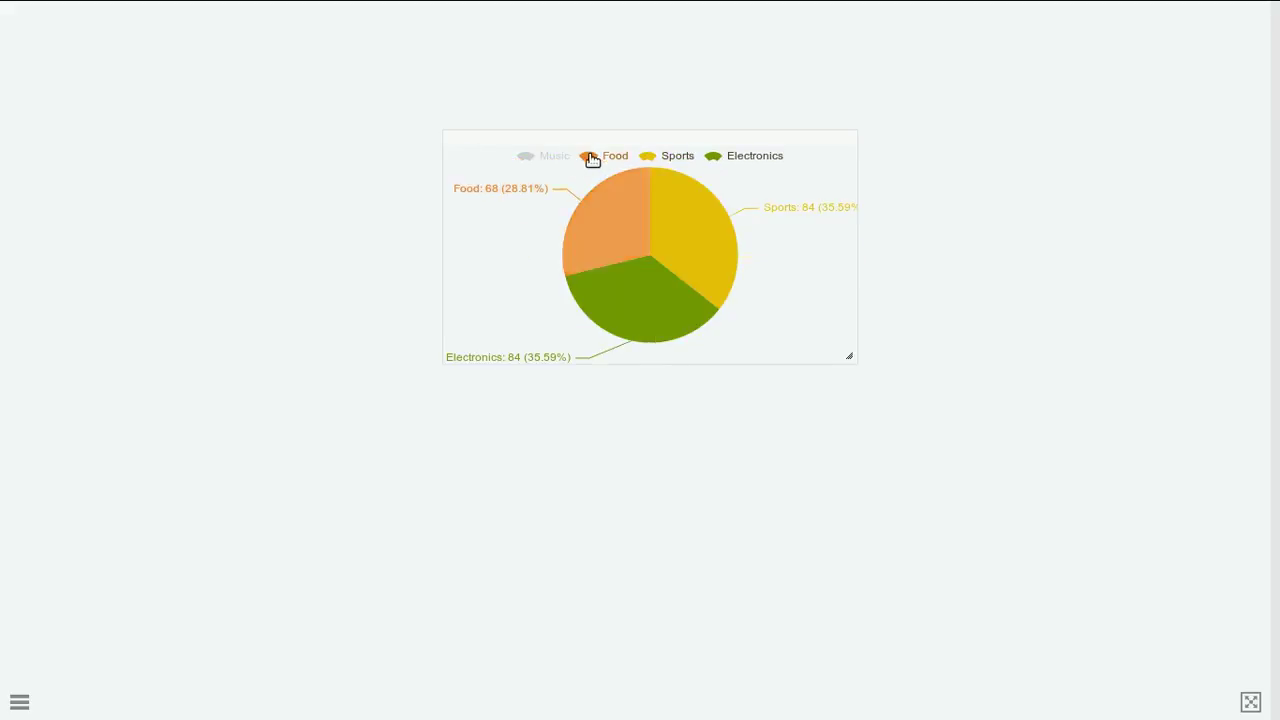
left_click(521, 158)
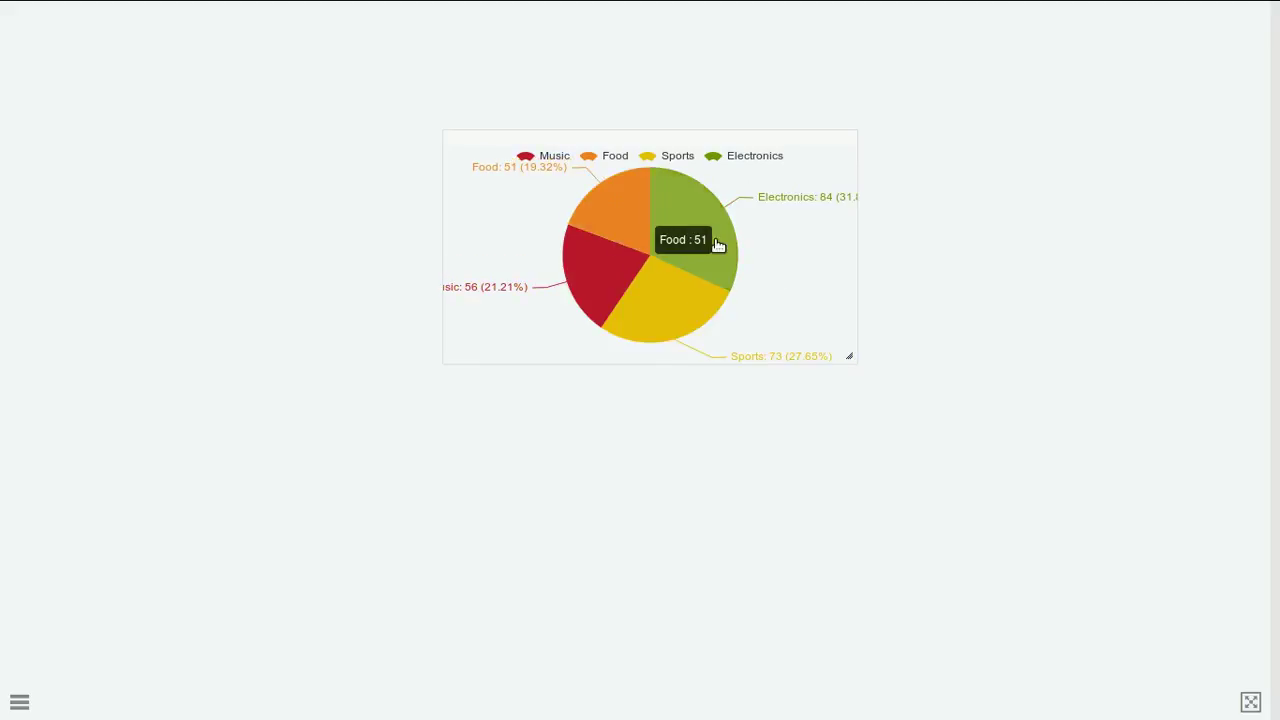
left_click_drag(849, 356, 1076, 553)
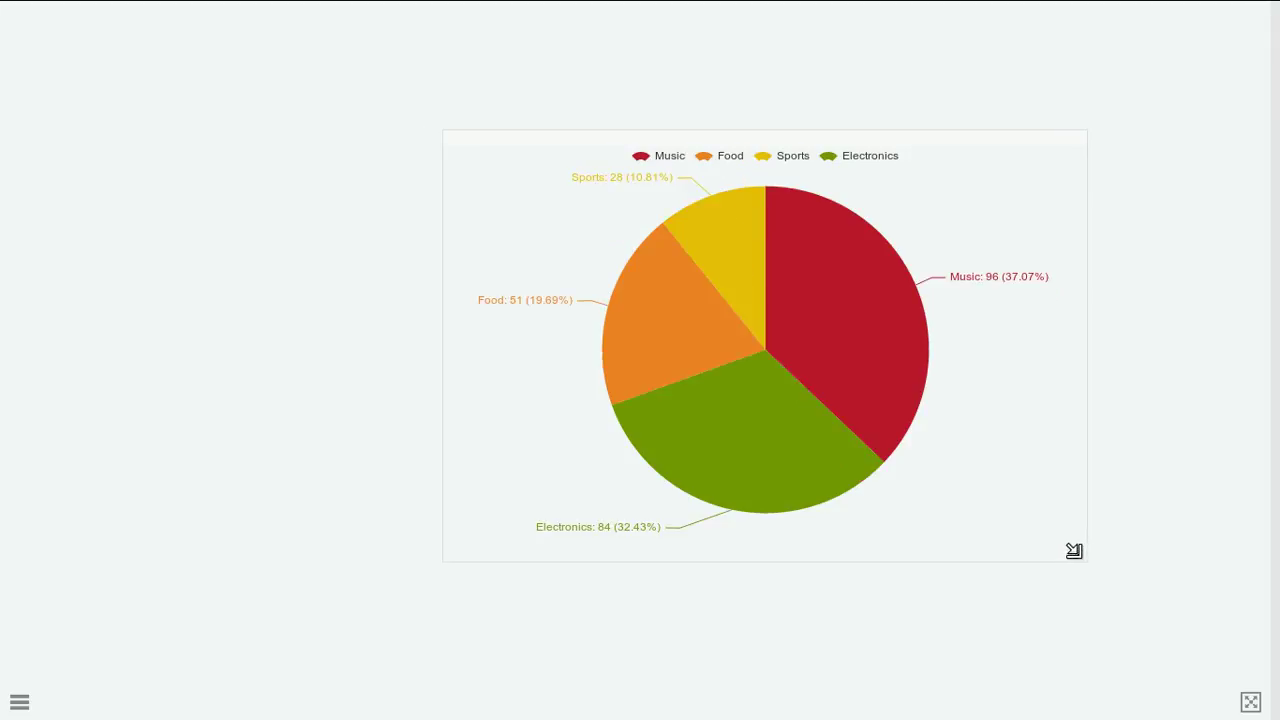
left_click_drag(809, 140, 646, 177)
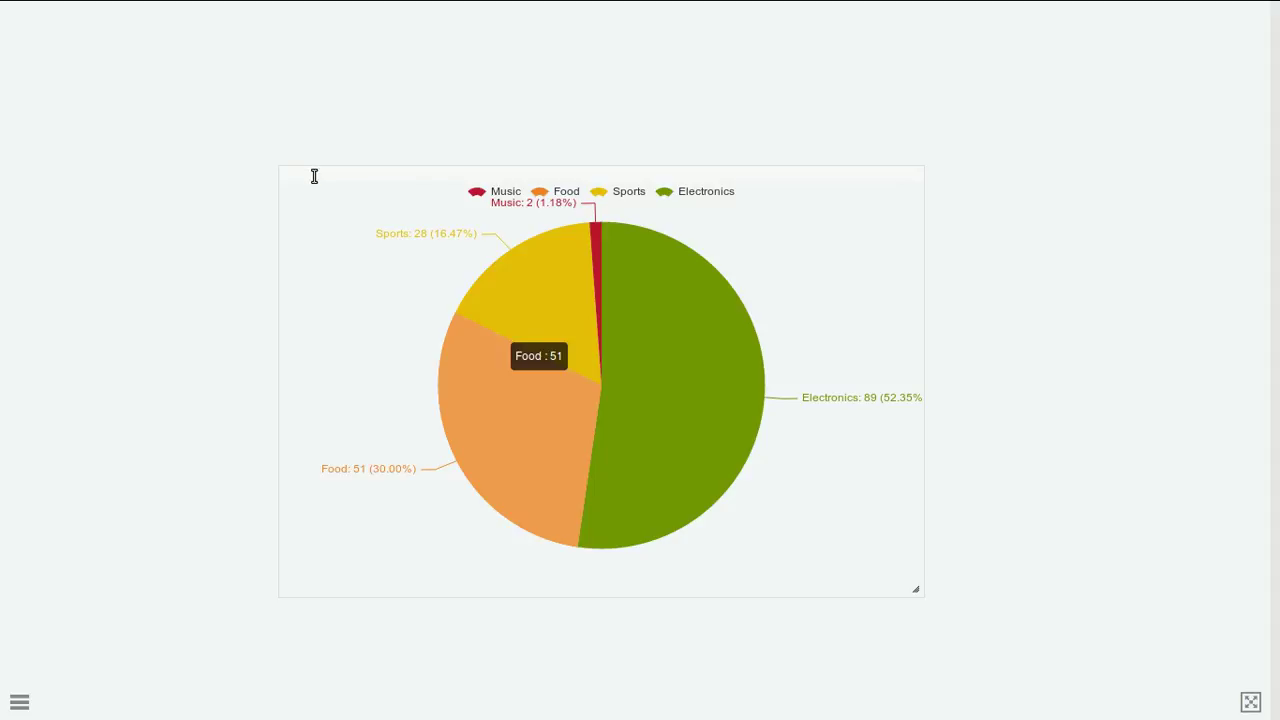
- Title the pie chart 'Sales by Category'
left_click(310, 174)
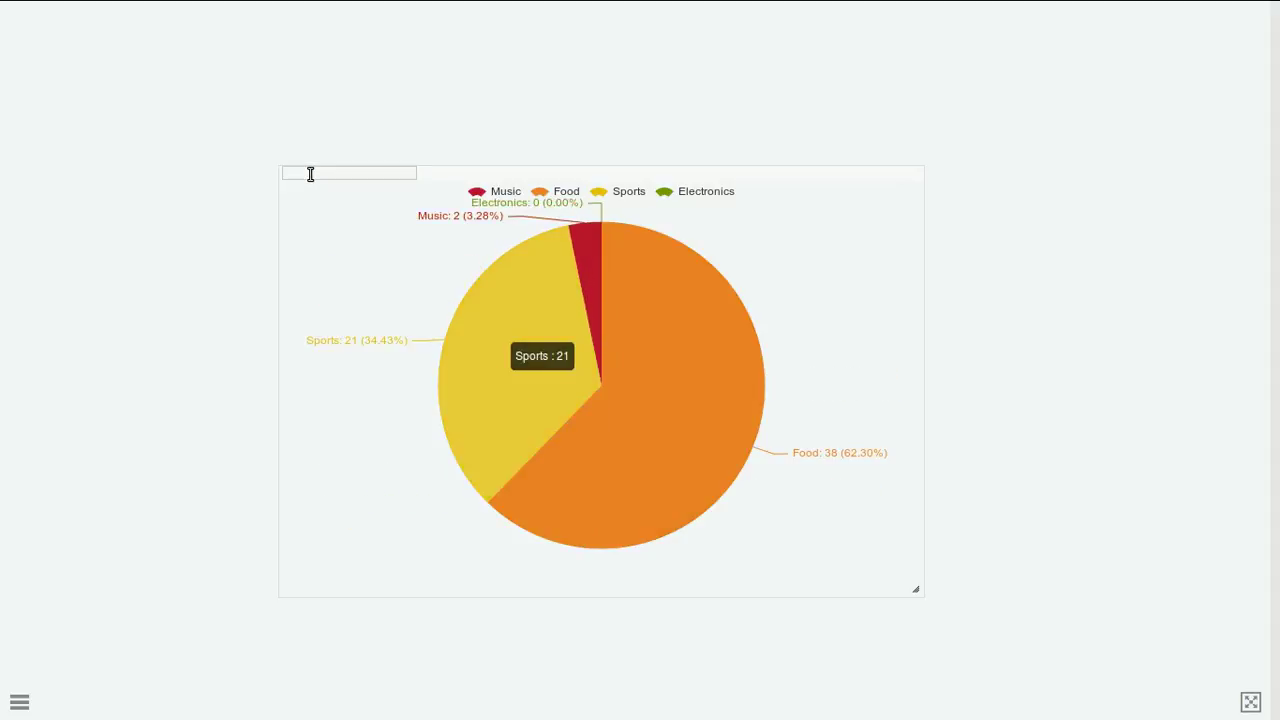
type("Sale by")
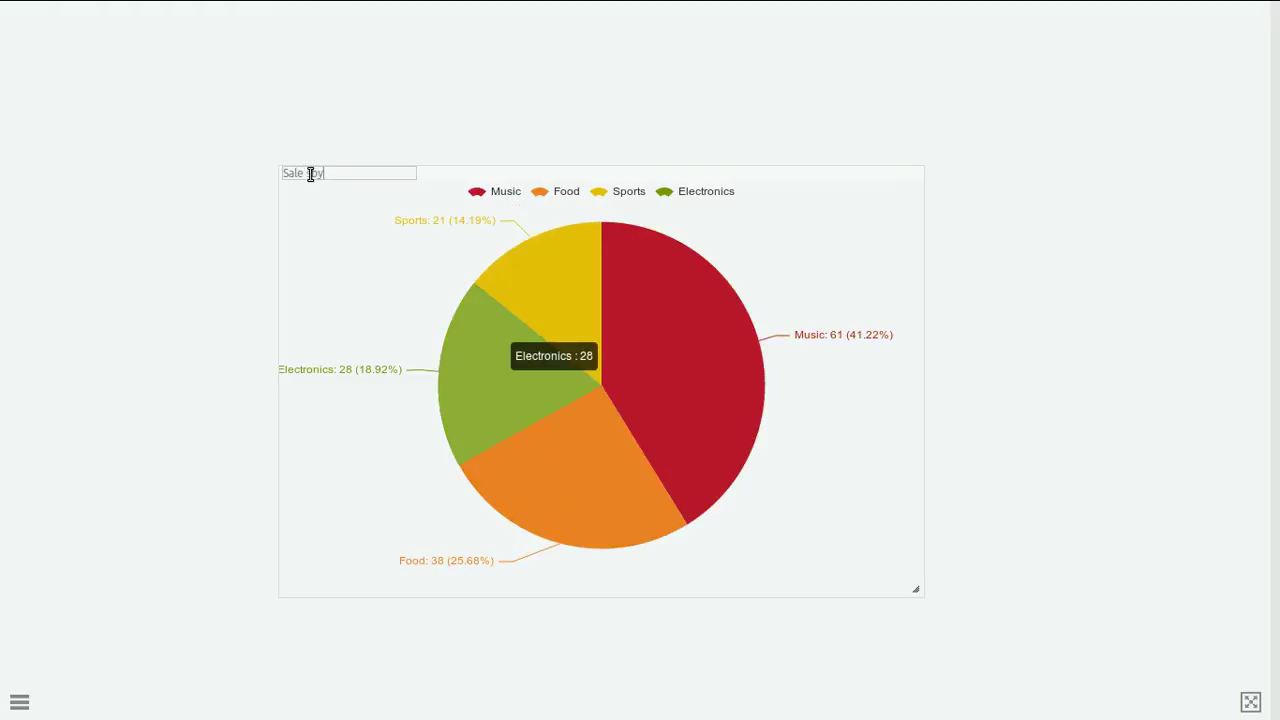
key("BackSpace")
key("BackSpace")
type("s by Cate")
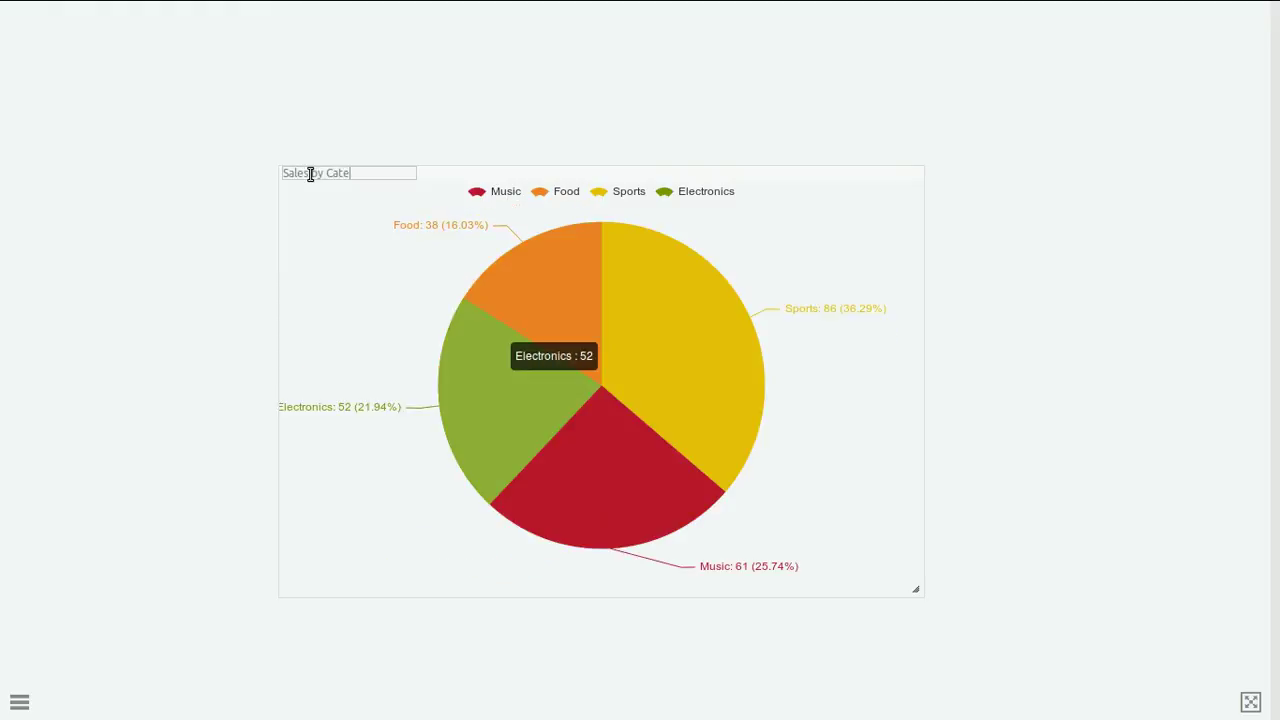
type("gory")
key("Return")
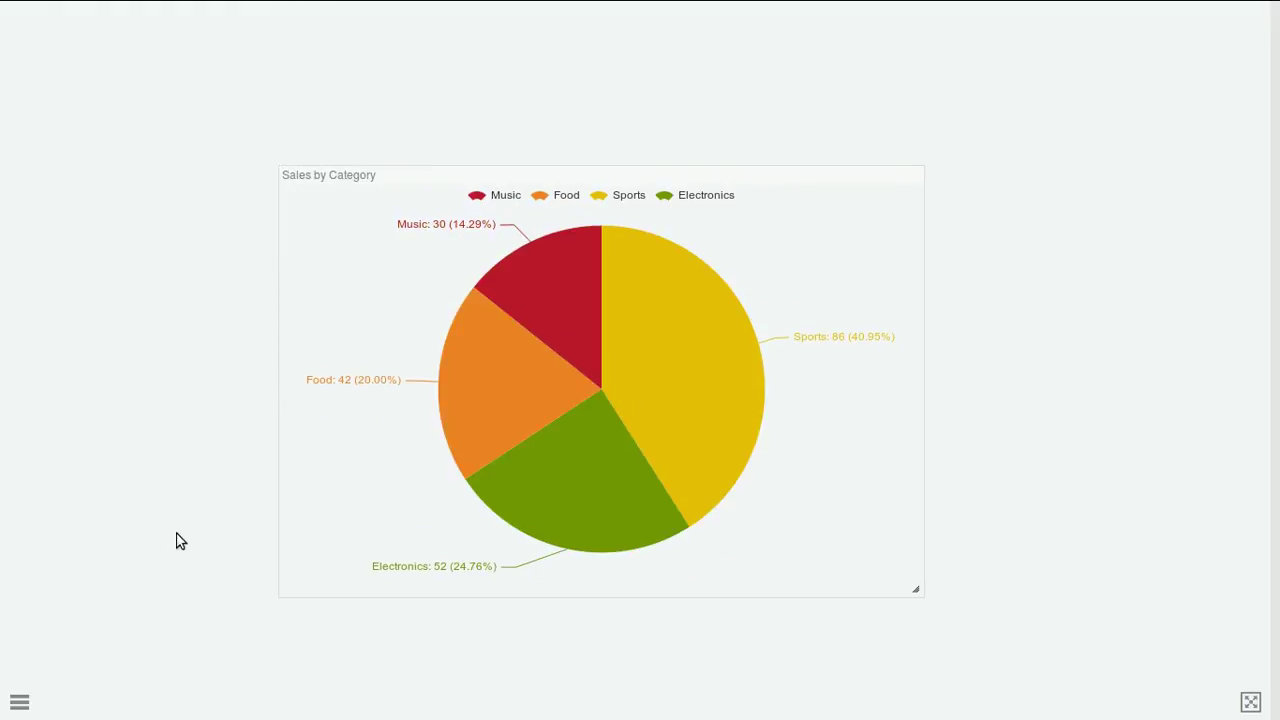
left_click(19, 702)
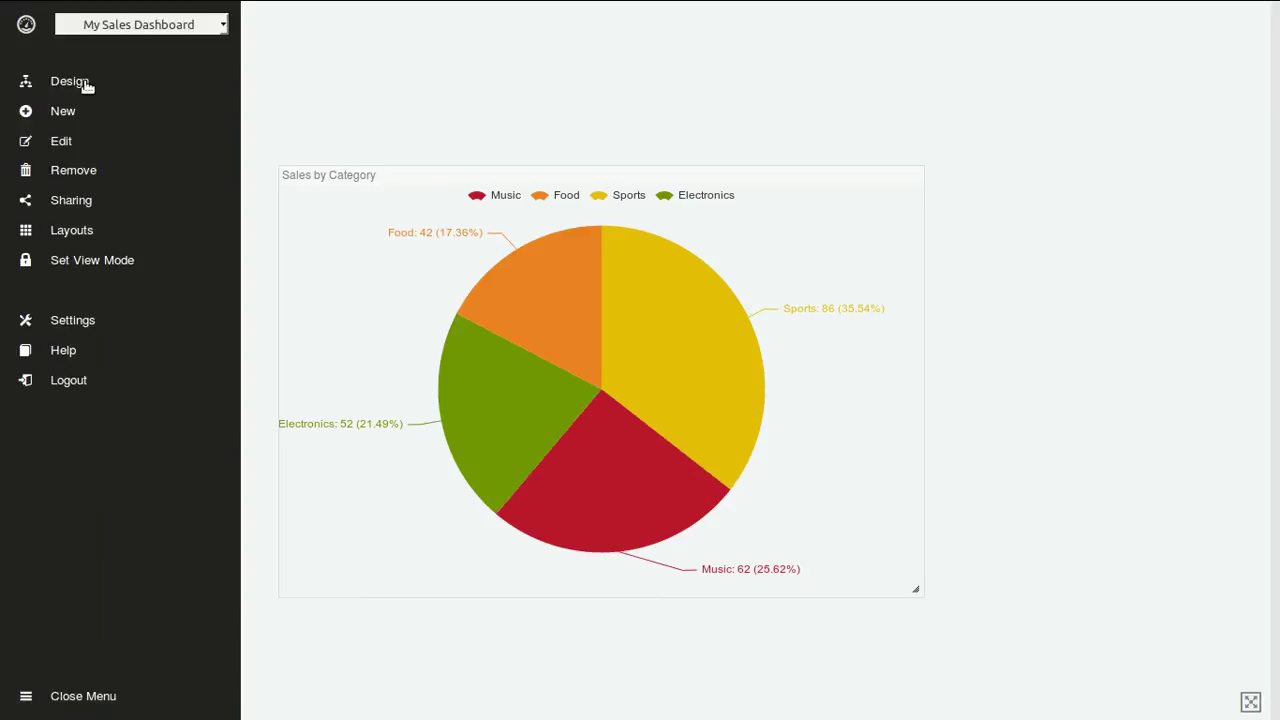
- Add a Data View node named 'Bar' below Pie in the flow
left_click(86, 86)
left_click_drag(44, 184, 522, 258)
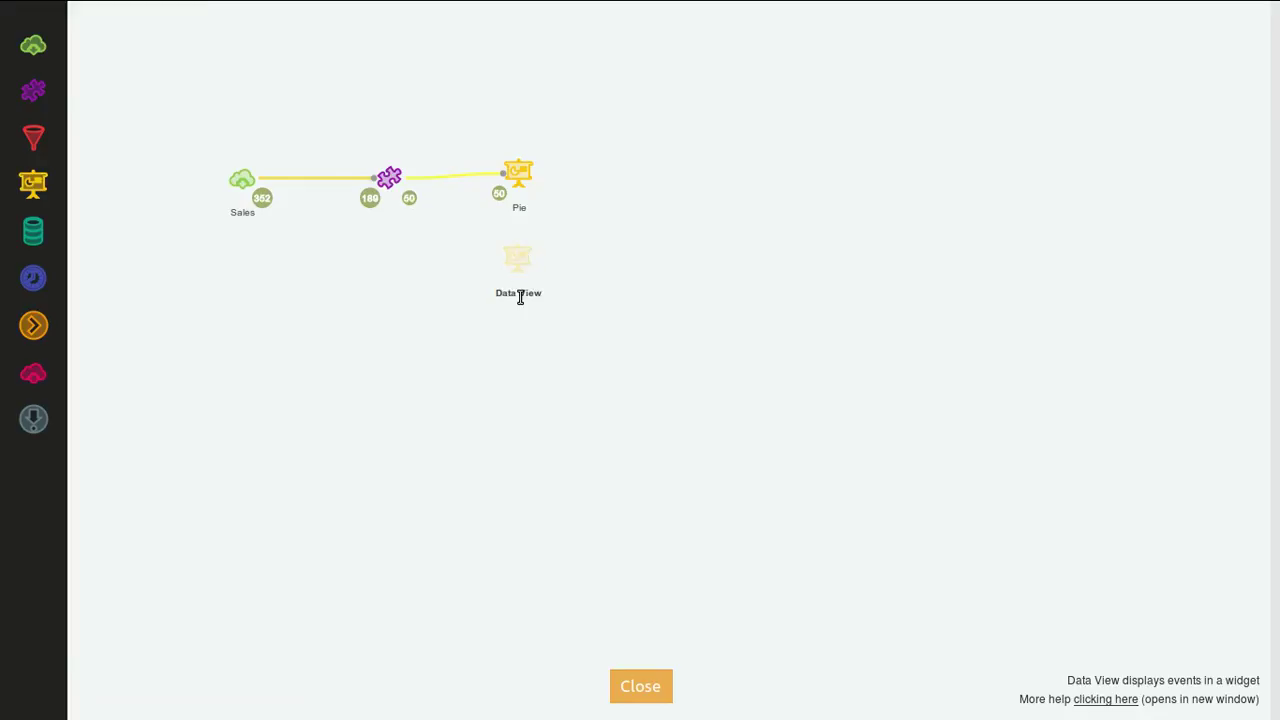
left_click(520, 295)
type("Bar")
key("Return")
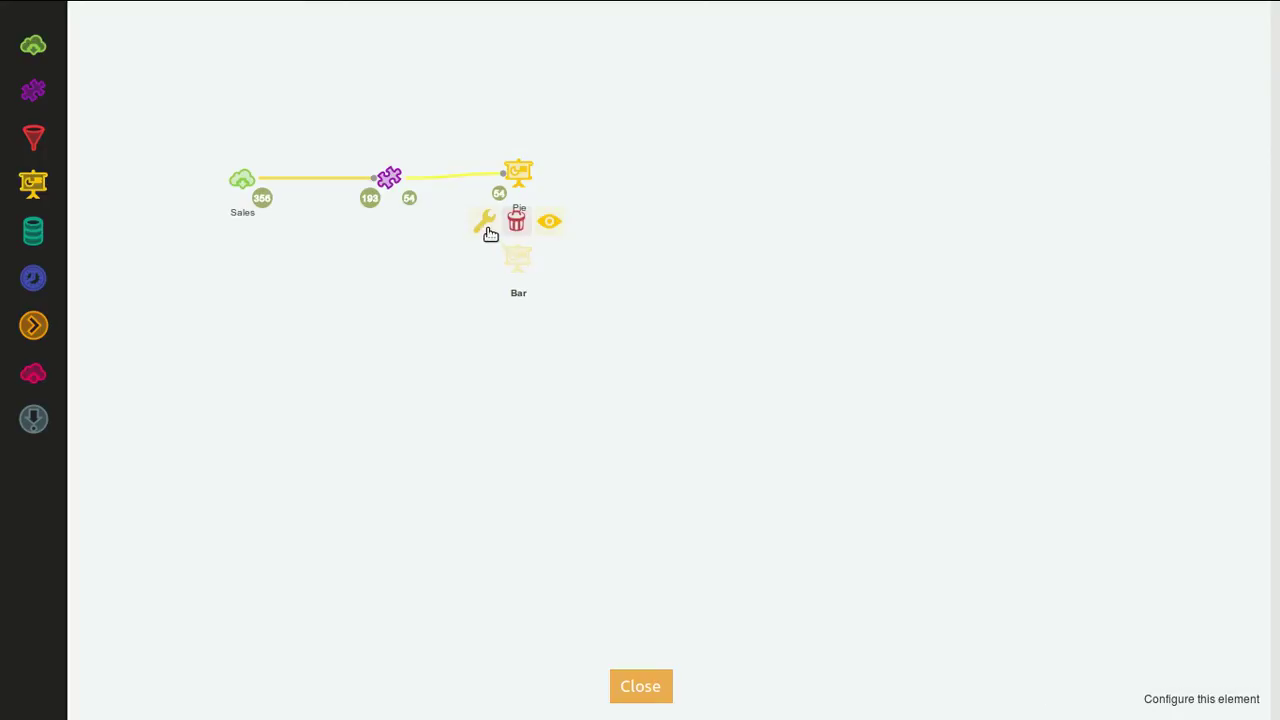
- Configure the Bar node as an Echarts - Bar chart with vertical orientation
left_click(490, 233)
left_click(712, 297)
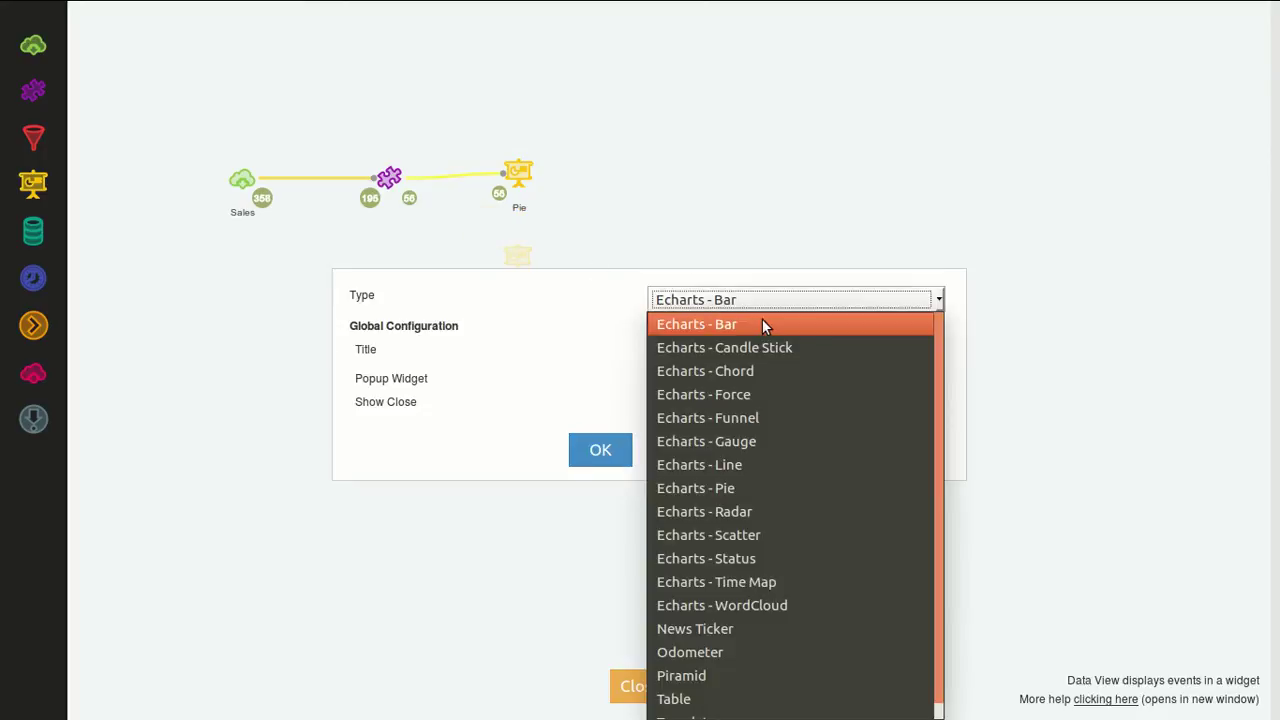
left_click(762, 319)
left_click(603, 447)
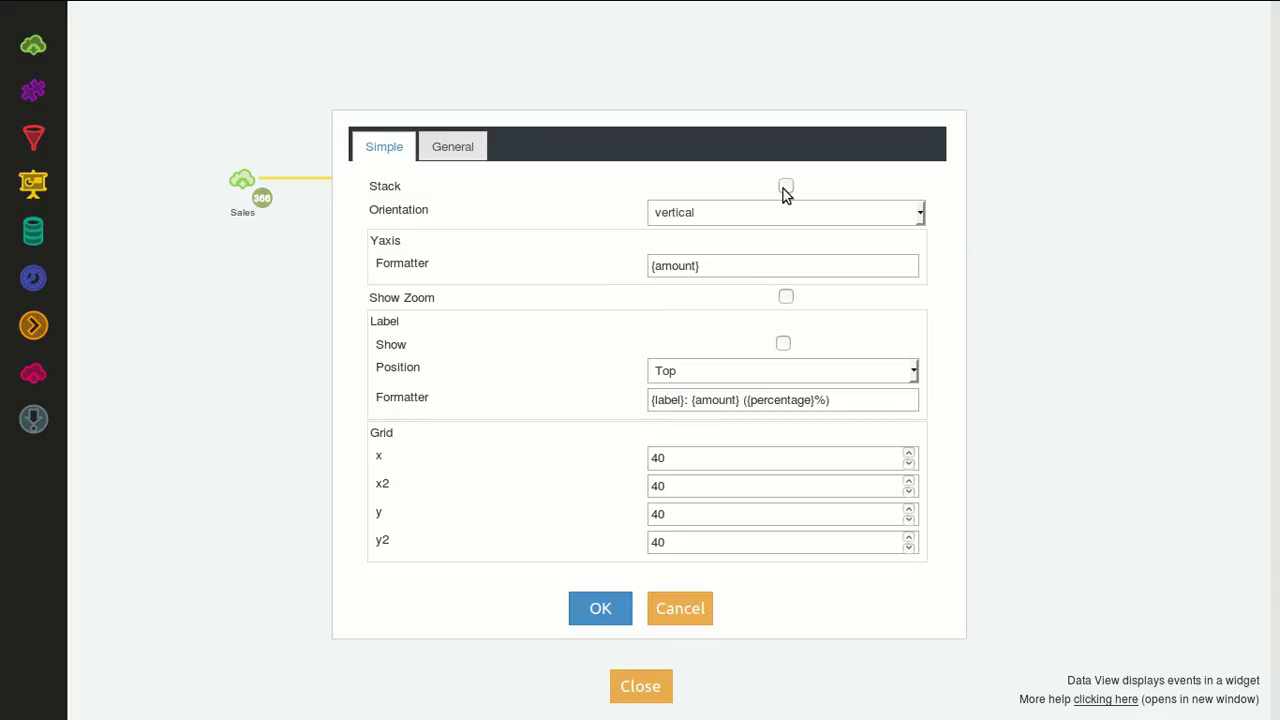
left_click(598, 608)
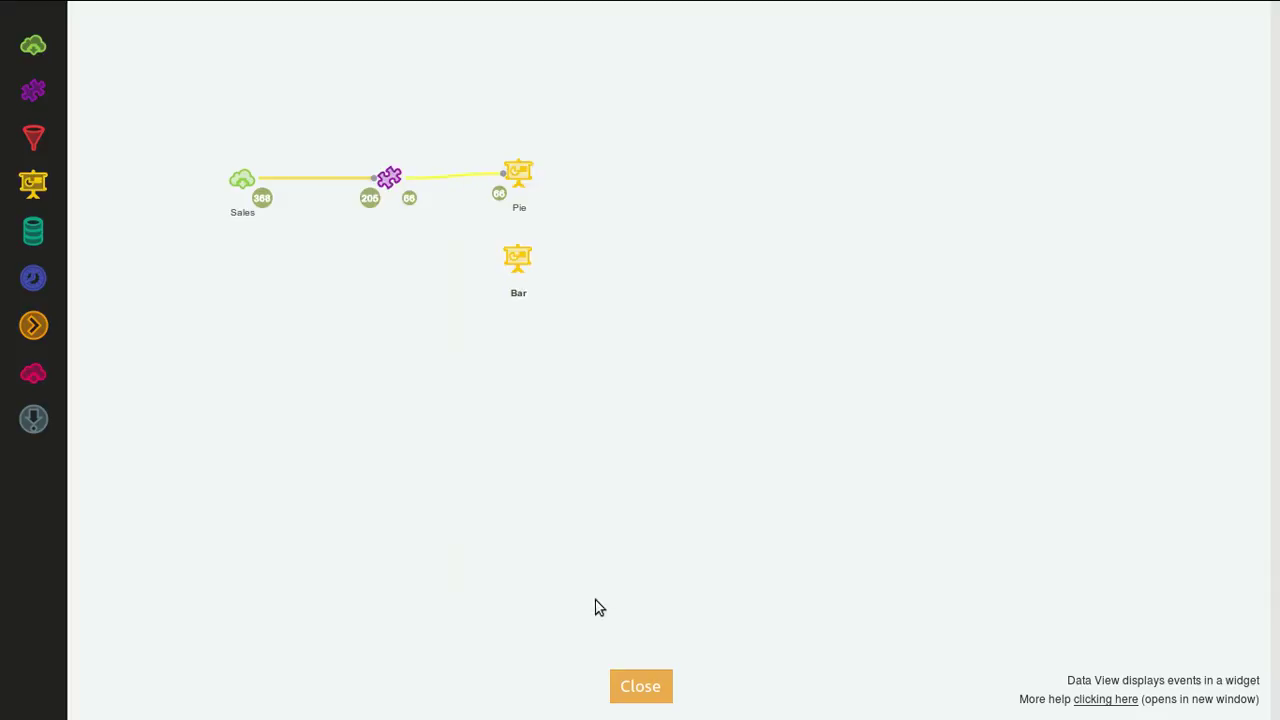
- Add a second adapter, shift Sales left and delete its link to the adapter
left_click_drag(58, 96, 391, 263)
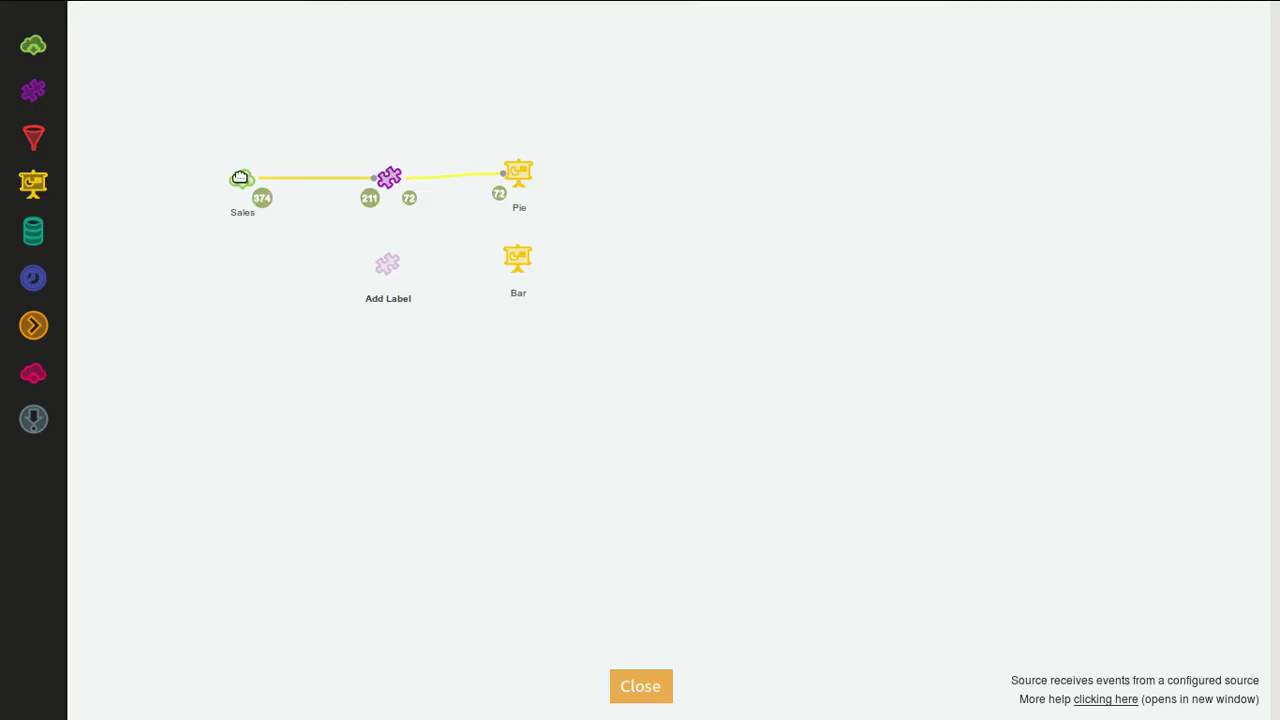
left_click_drag(240, 178, 202, 178)
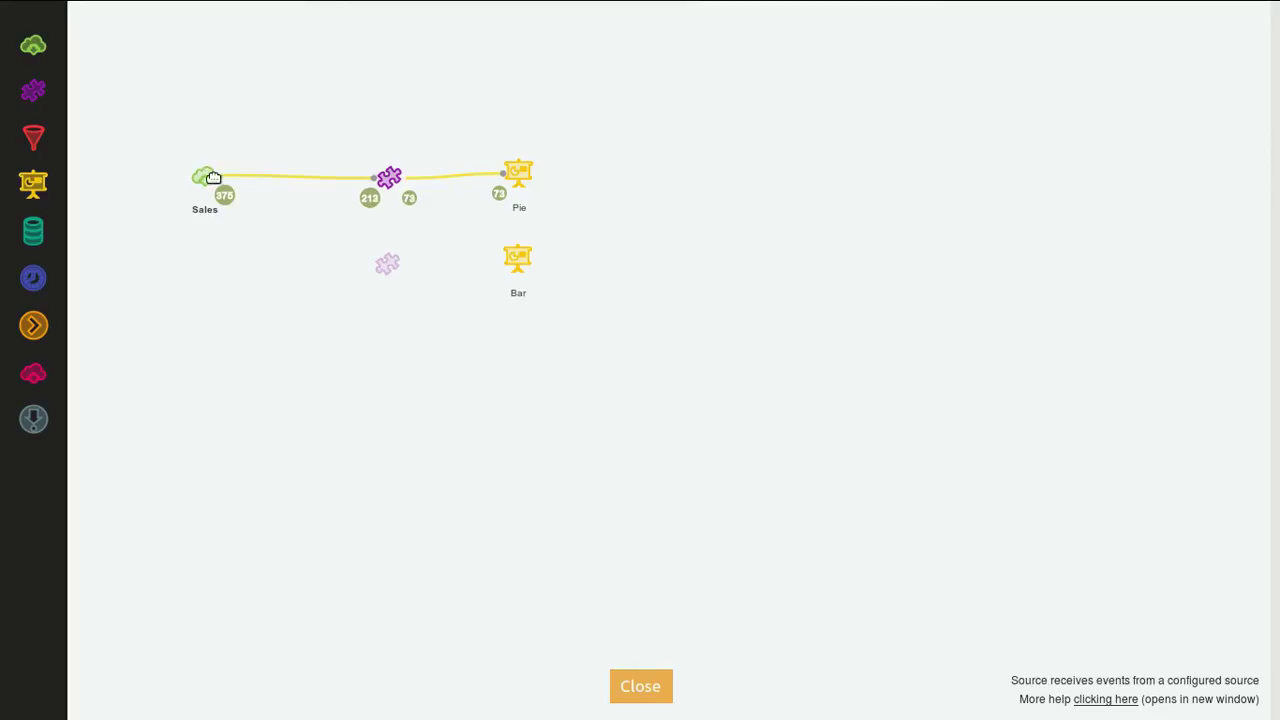
left_click(300, 178)
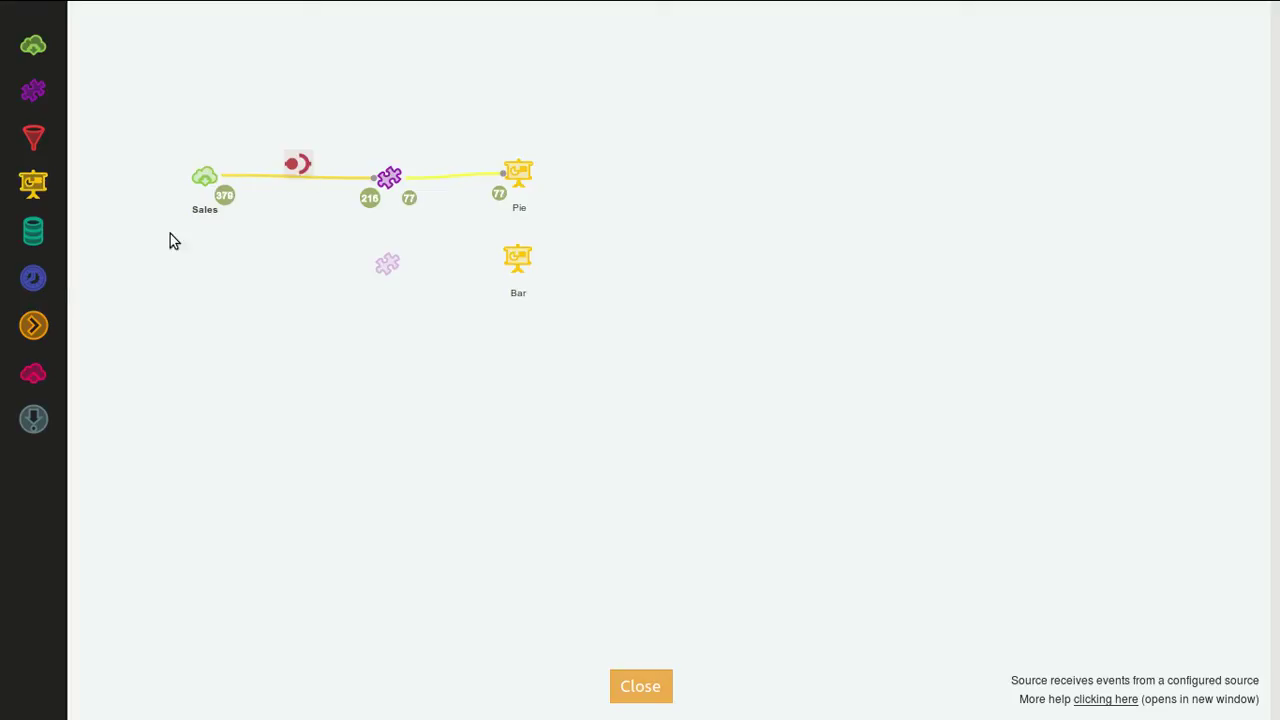
left_click(296, 165)
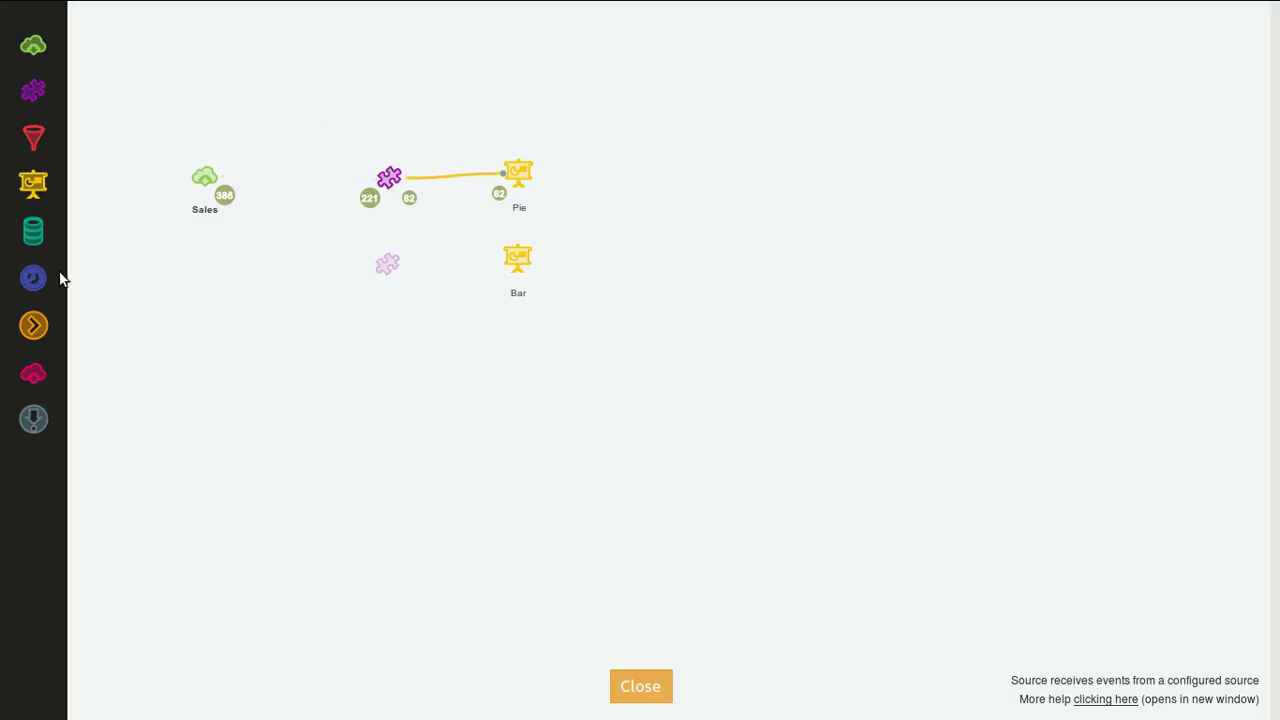
- Insert a Hub linking Sales to both adapters, connect Add Label to Bar, and open its configuration
left_click_drag(38, 322, 298, 197)
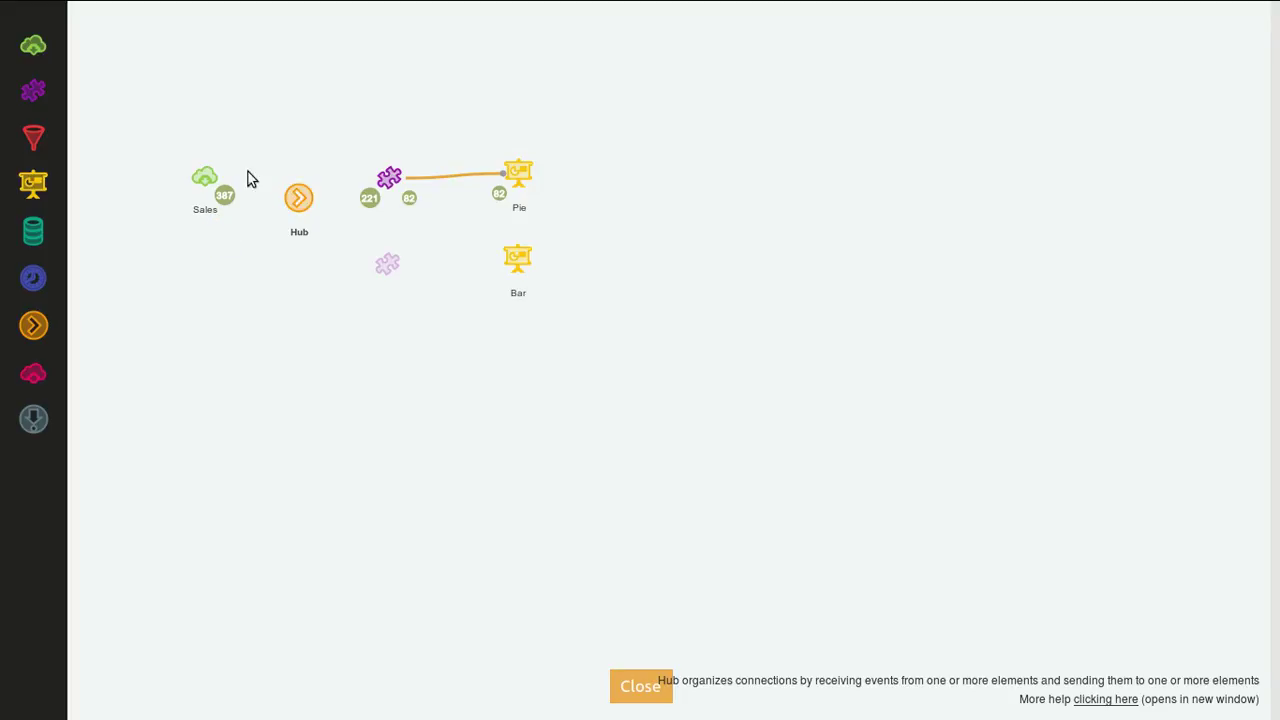
mouse_move(200, 163)
mouse_move(188, 140)
left_mouse_down()
mouse_move(296, 187)
mouse_move(391, 177)
left_mouse_up()
mouse_move(303, 198)
left_click_drag(297, 160, 385, 264)
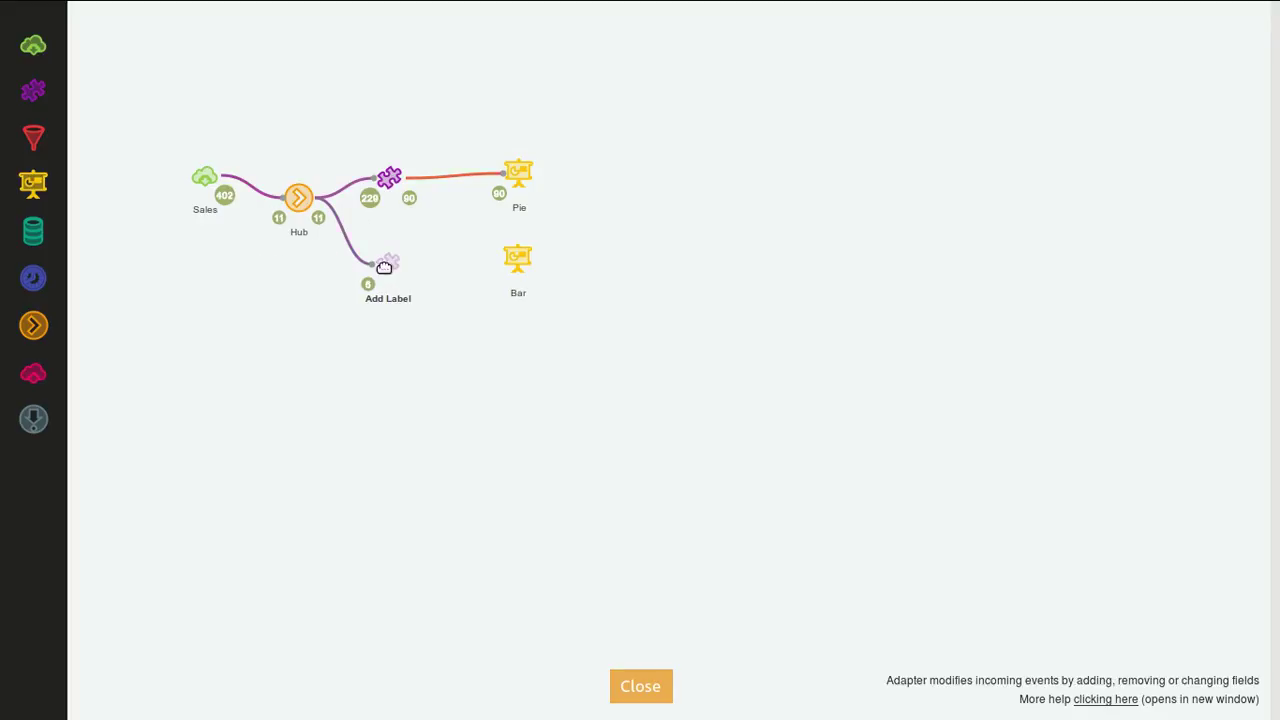
left_click_drag(388, 263, 523, 257)
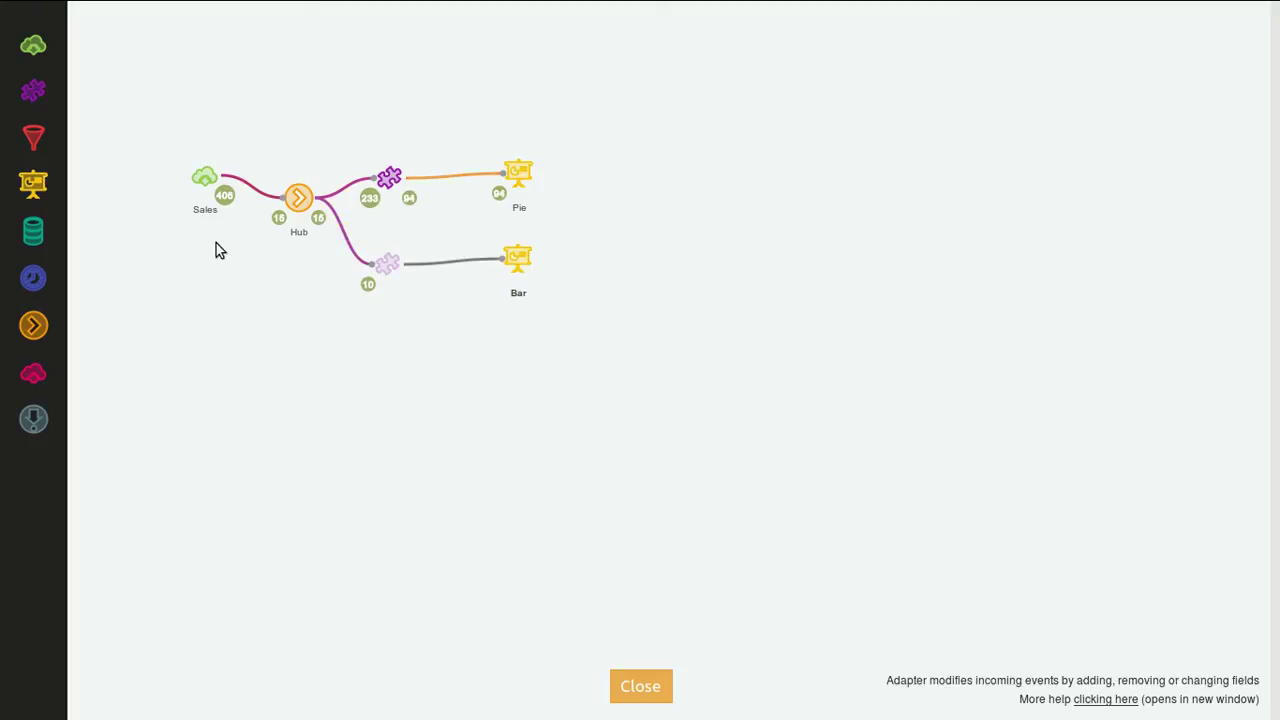
left_click(388, 259)
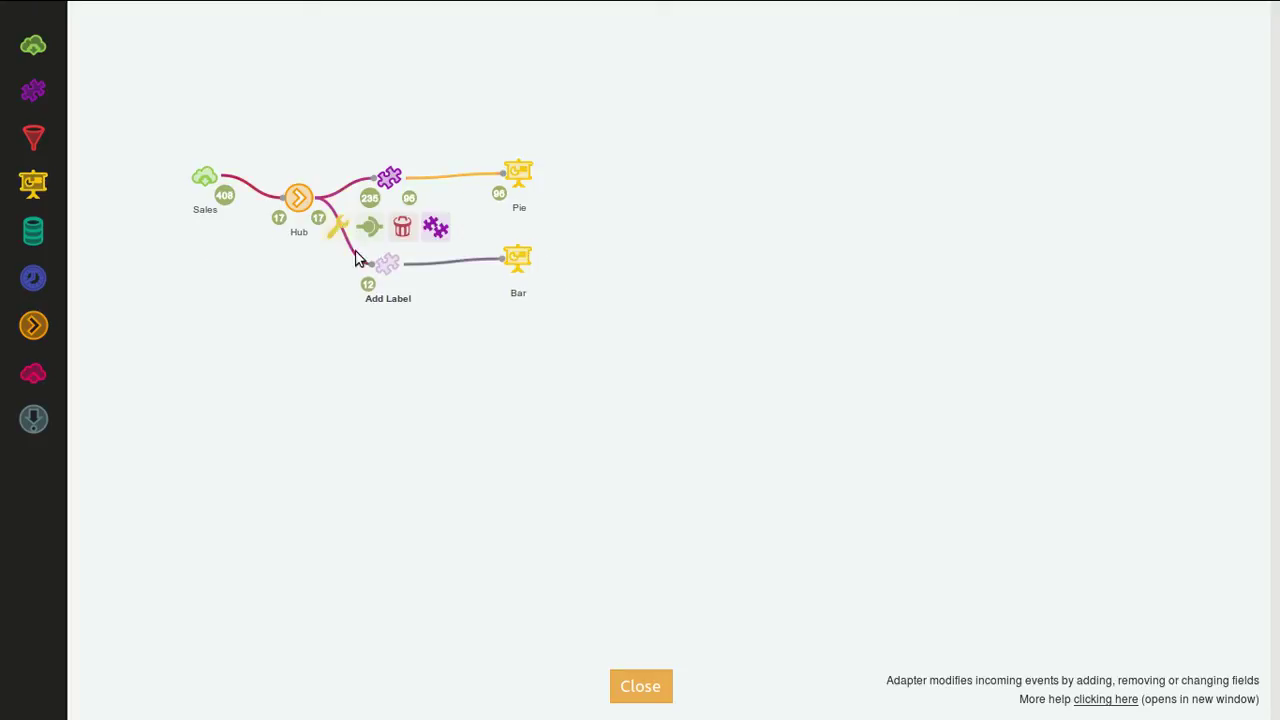
left_click(403, 223)
- Place the ECharts - Basic required val, label and serie blocks in the workspace
left_click(27, 362)
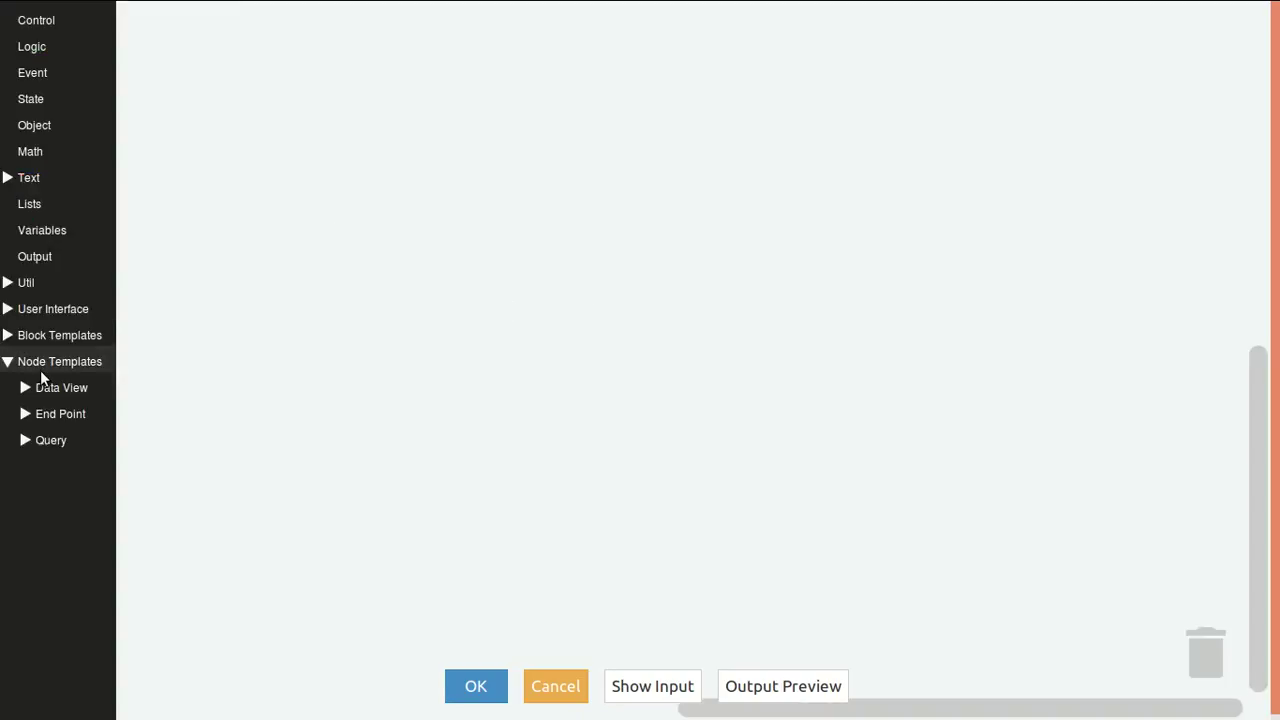
left_click(57, 390)
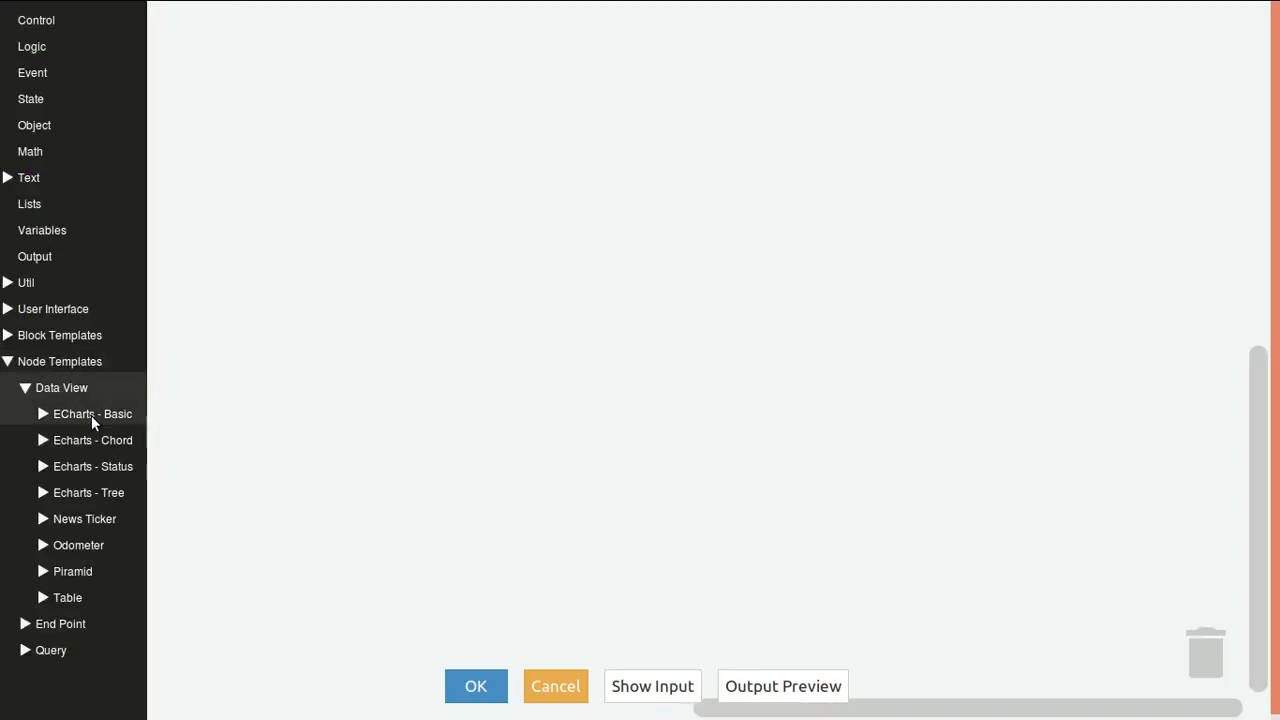
left_click(94, 418)
left_click(98, 445)
left_click_drag(178, 123, 177, 127)
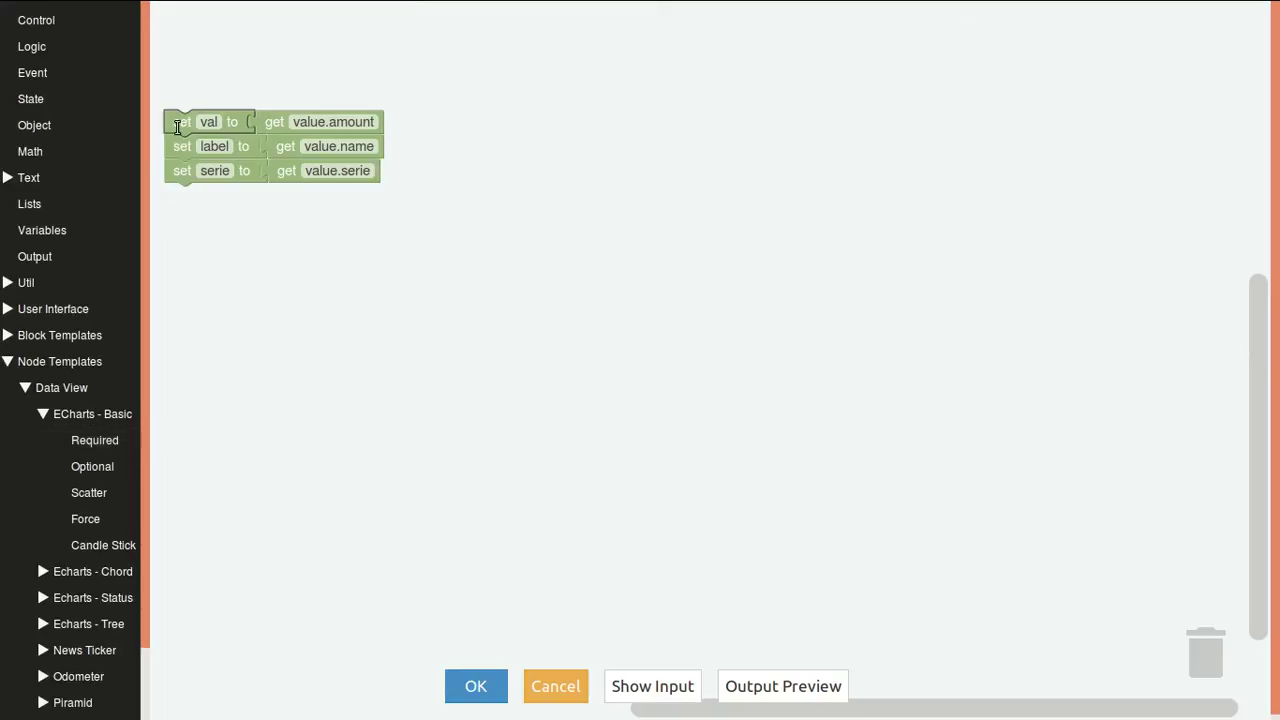
- After checking a sample event, change the serie field to value.continent and save
left_click(652, 688)
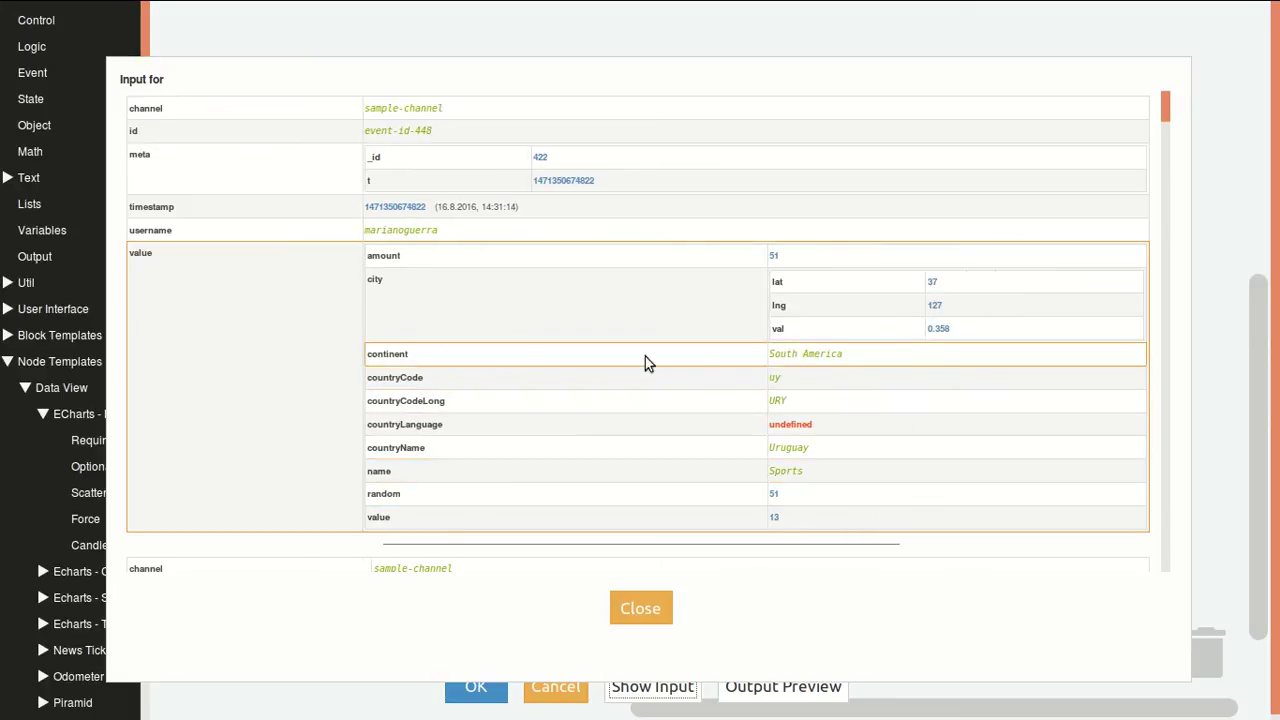
left_click(643, 612)
double_click(355, 172)
type("continen")
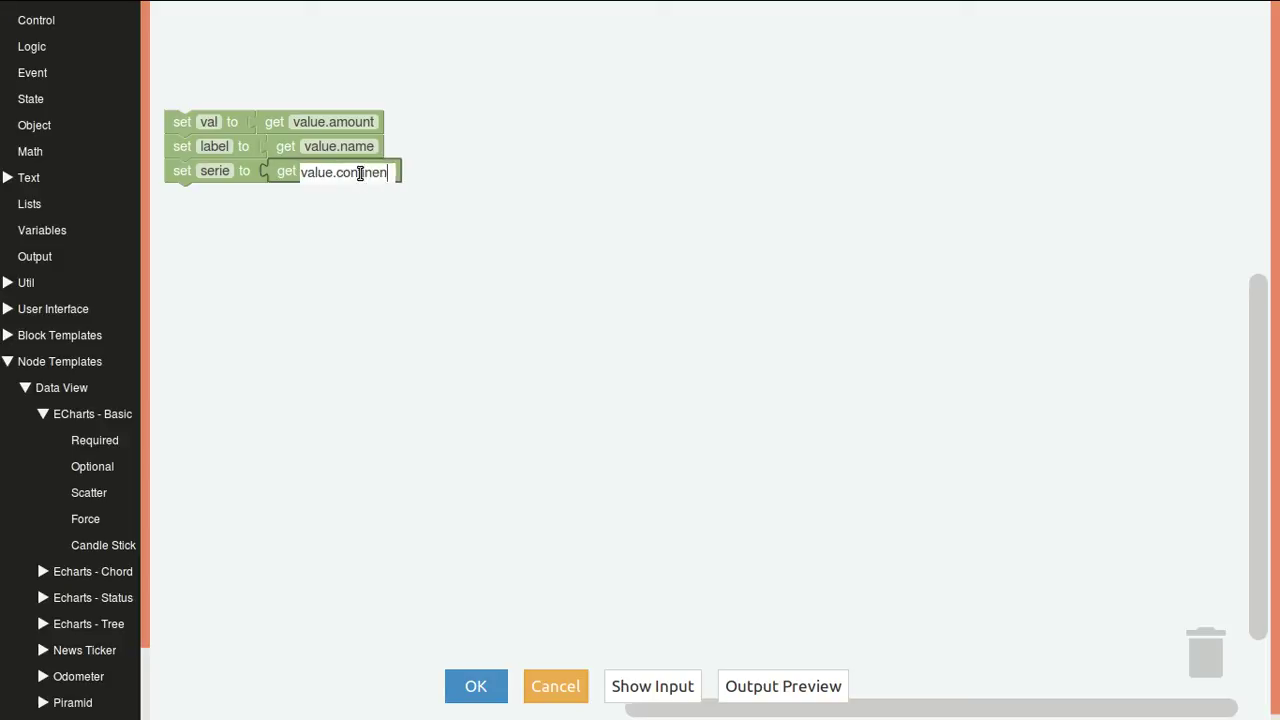
type("t")
left_click(415, 358)
left_click(475, 686)
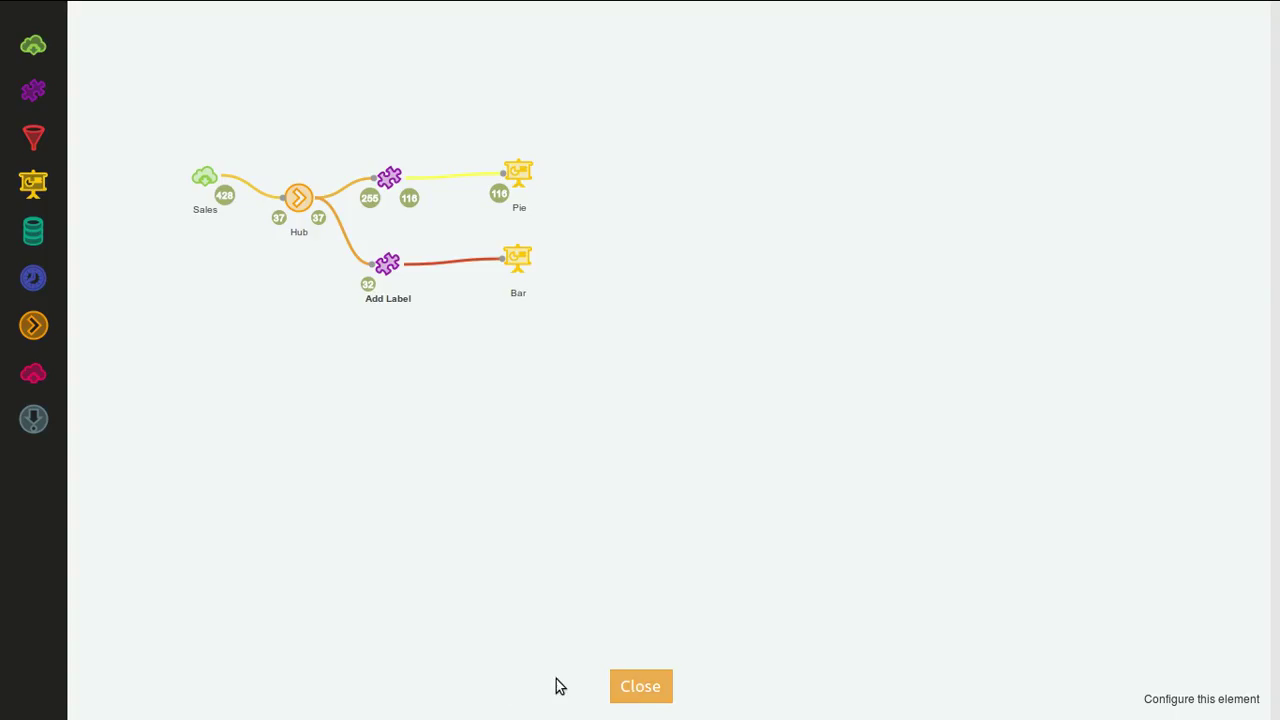
- Put the bar chart at upper left and the Sales by Category pie to its right
left_click(643, 686)
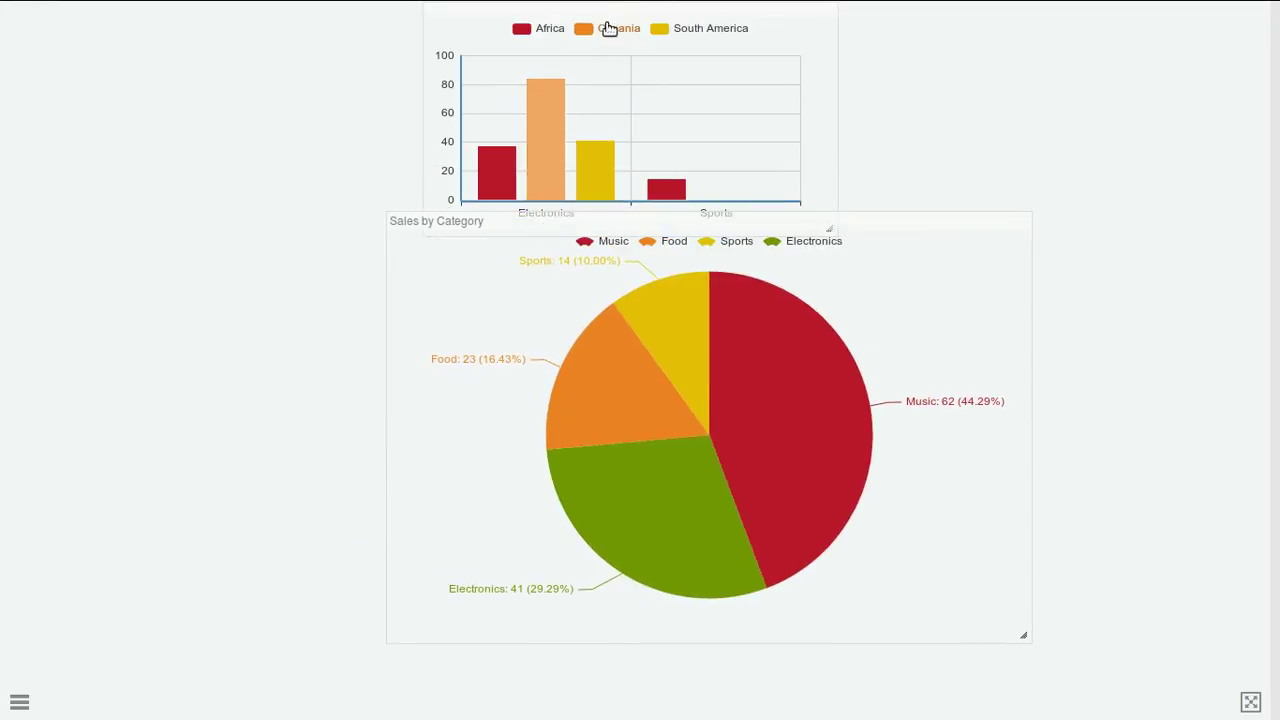
left_click_drag(600, 11, 349, 59)
left_click_drag(707, 222, 835, 191)
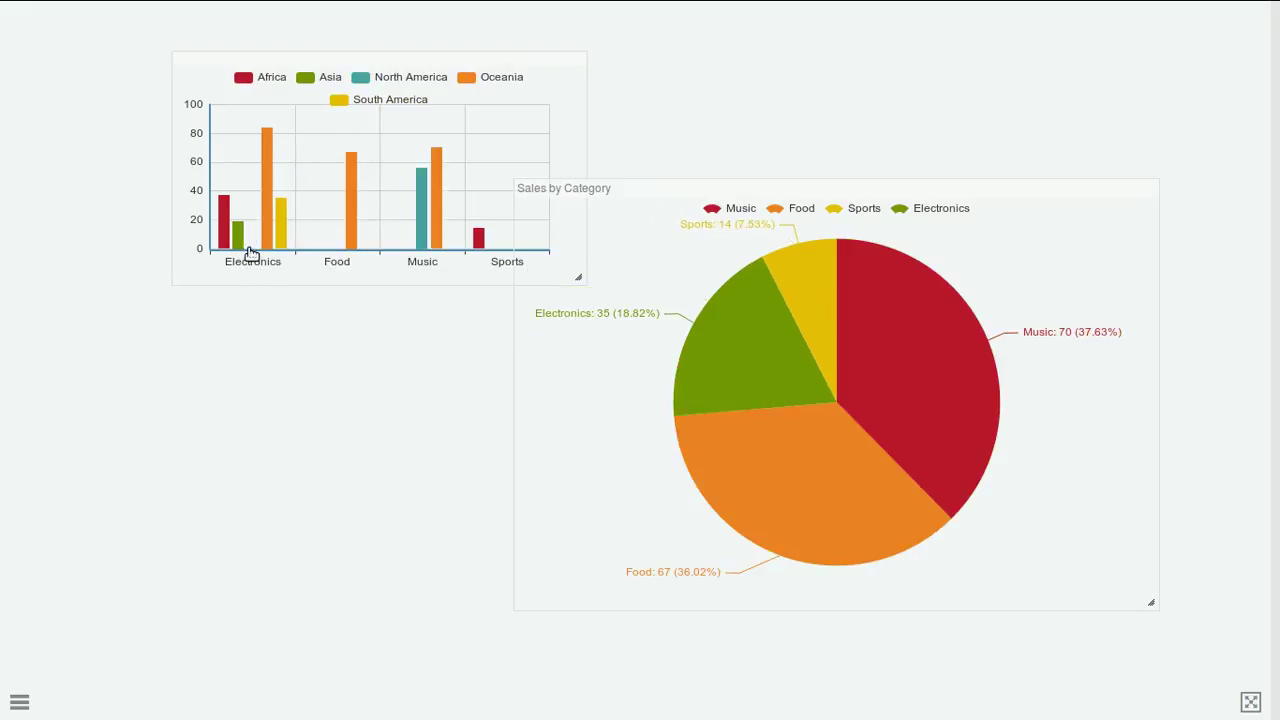
mouse_move(222, 234)
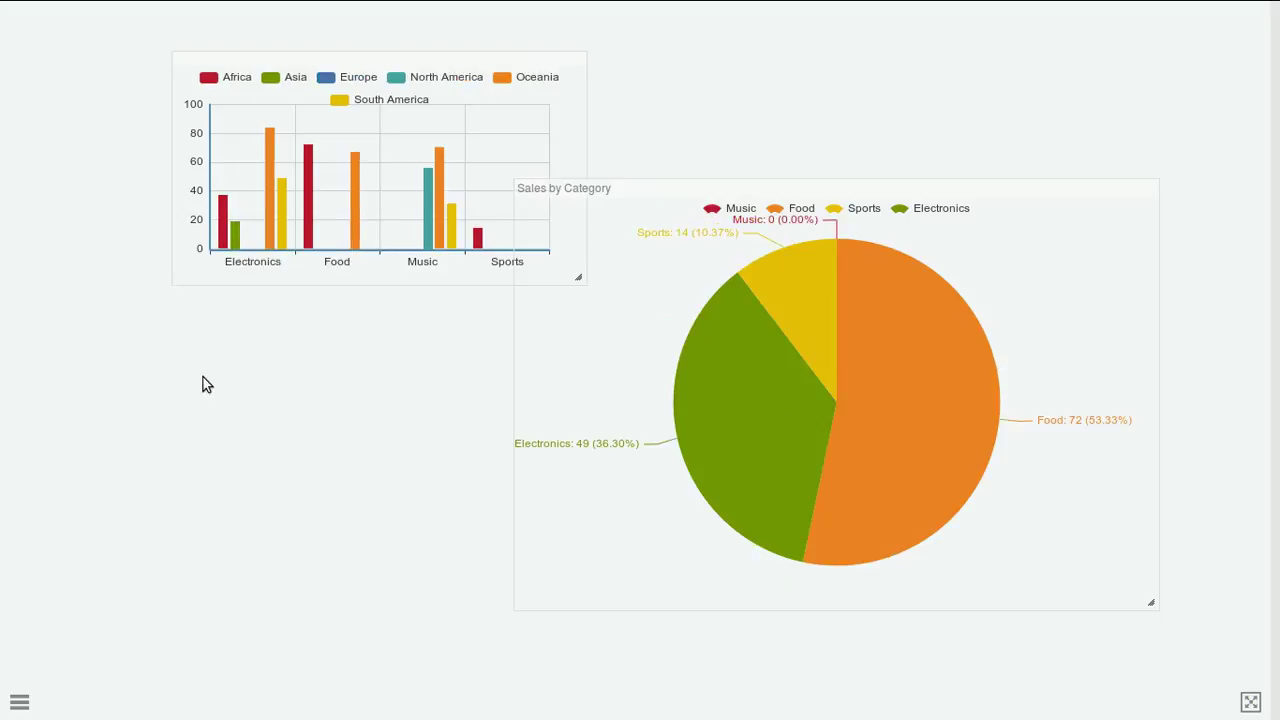
left_click(18, 704)
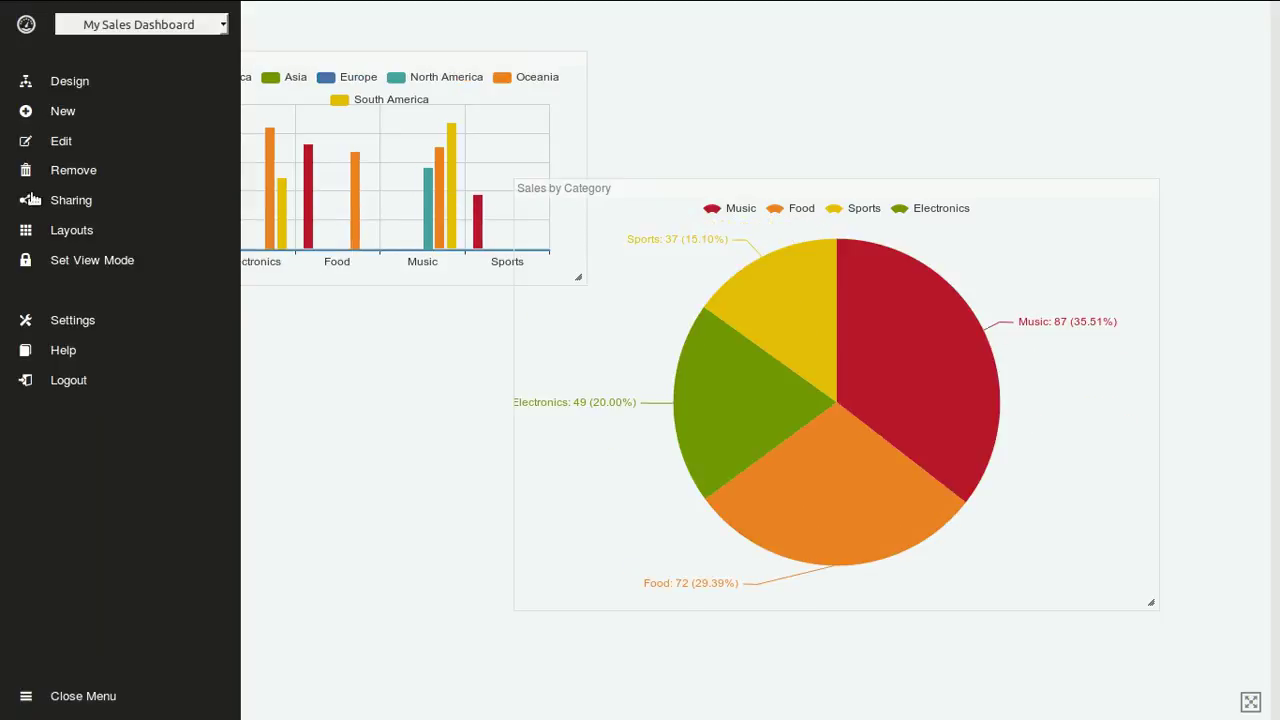
- Turn on stacking for the Bar chart and view the updated dashboard
left_click(72, 78)
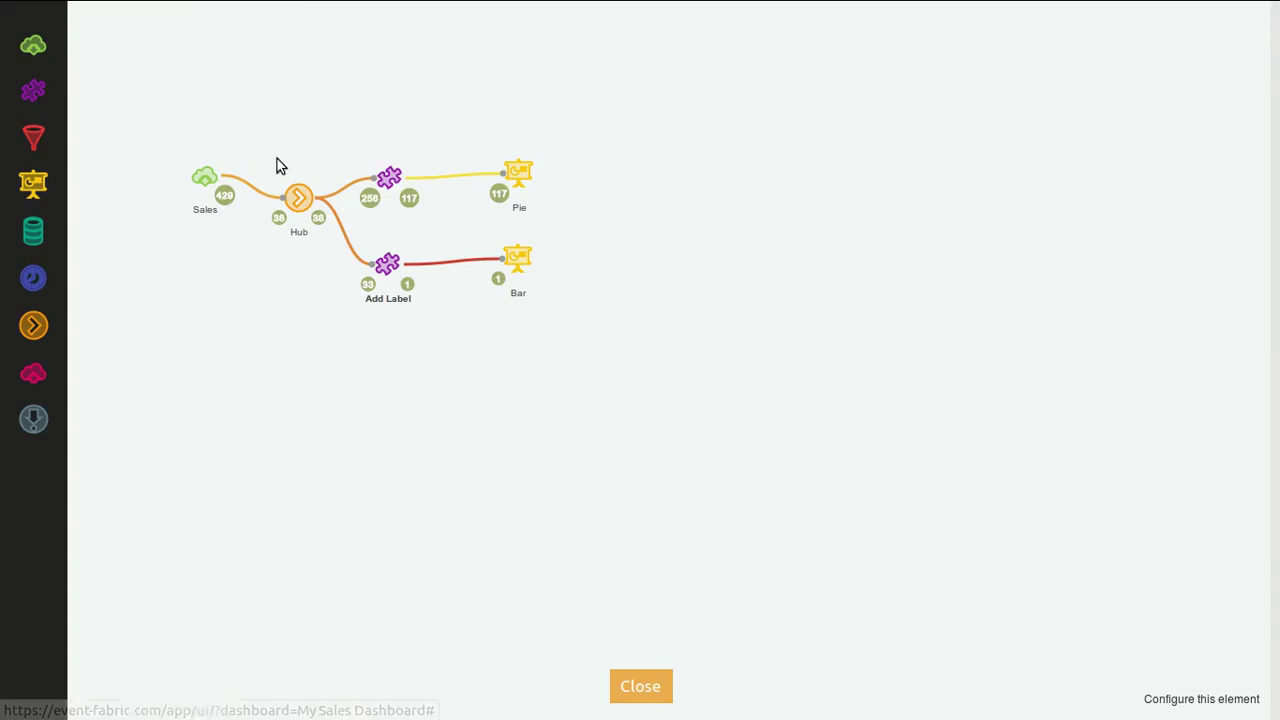
mouse_move(518, 252)
left_click(492, 228)
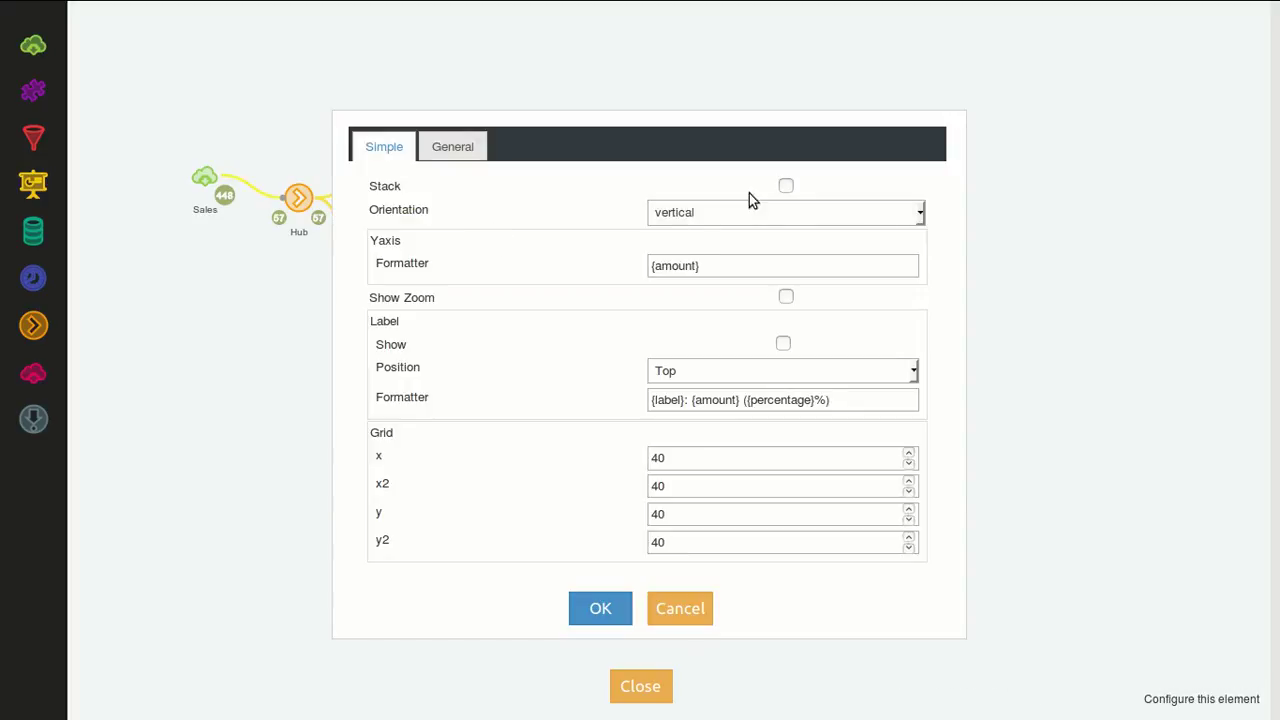
left_click(786, 188)
left_click(600, 608)
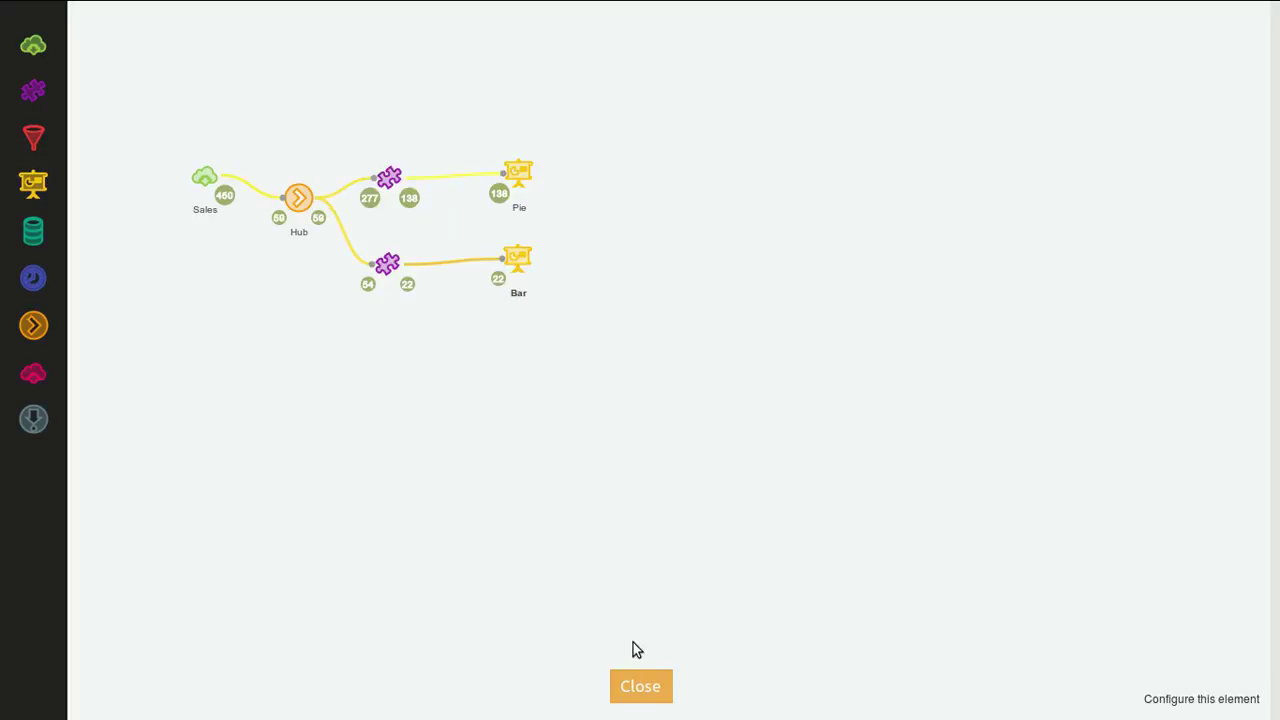
left_click(638, 685)
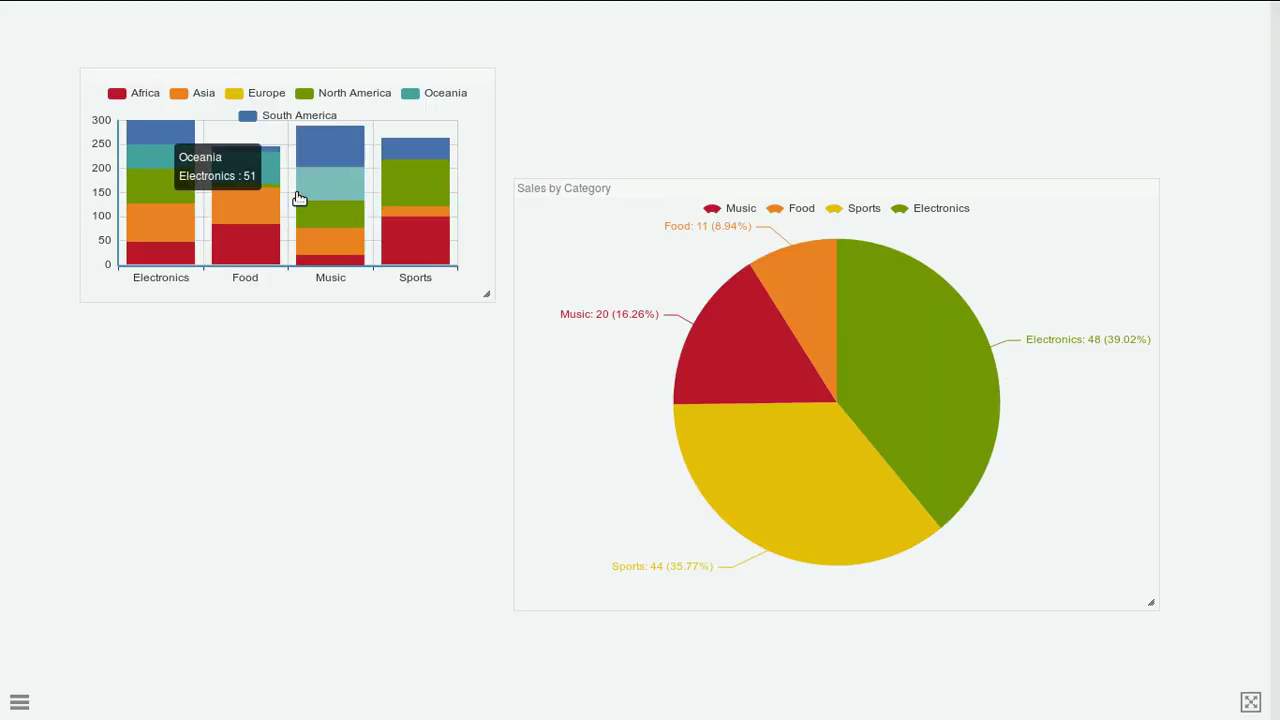
left_click(19, 702)
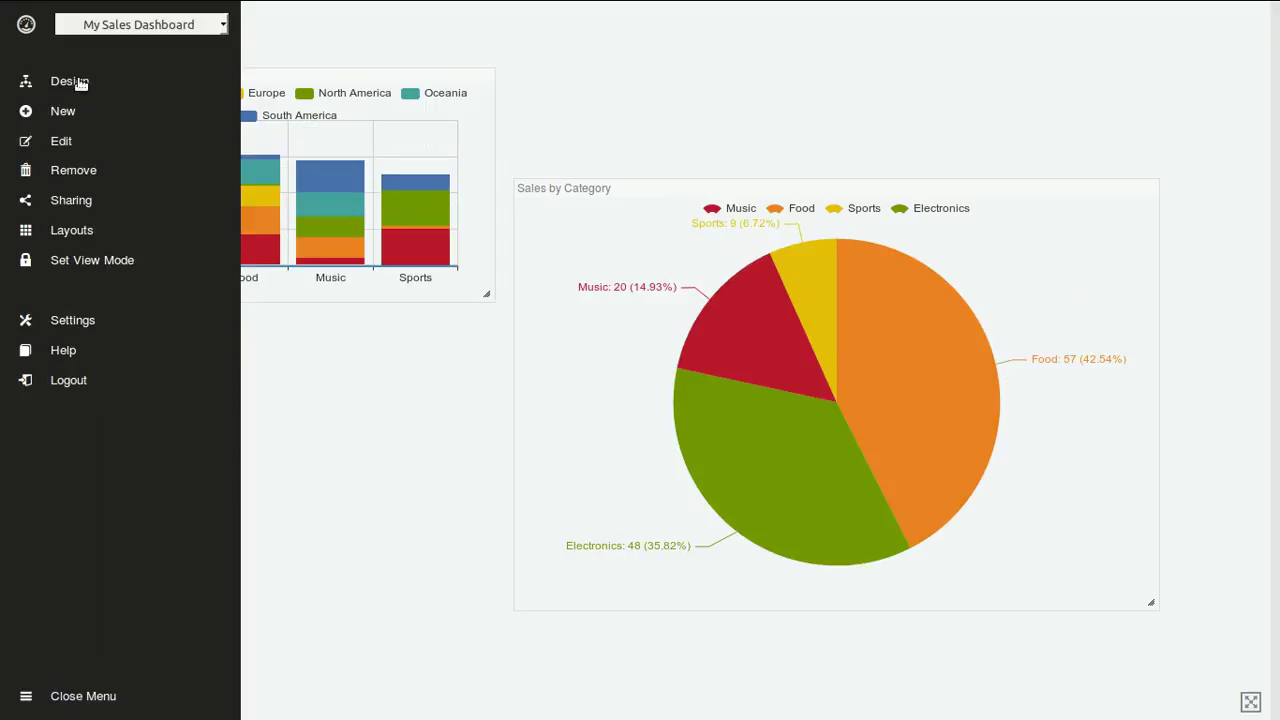
left_click(80, 86)
- Remap the lower Add Label adapter: label from value.continent, serie from value.name
left_click(387, 263)
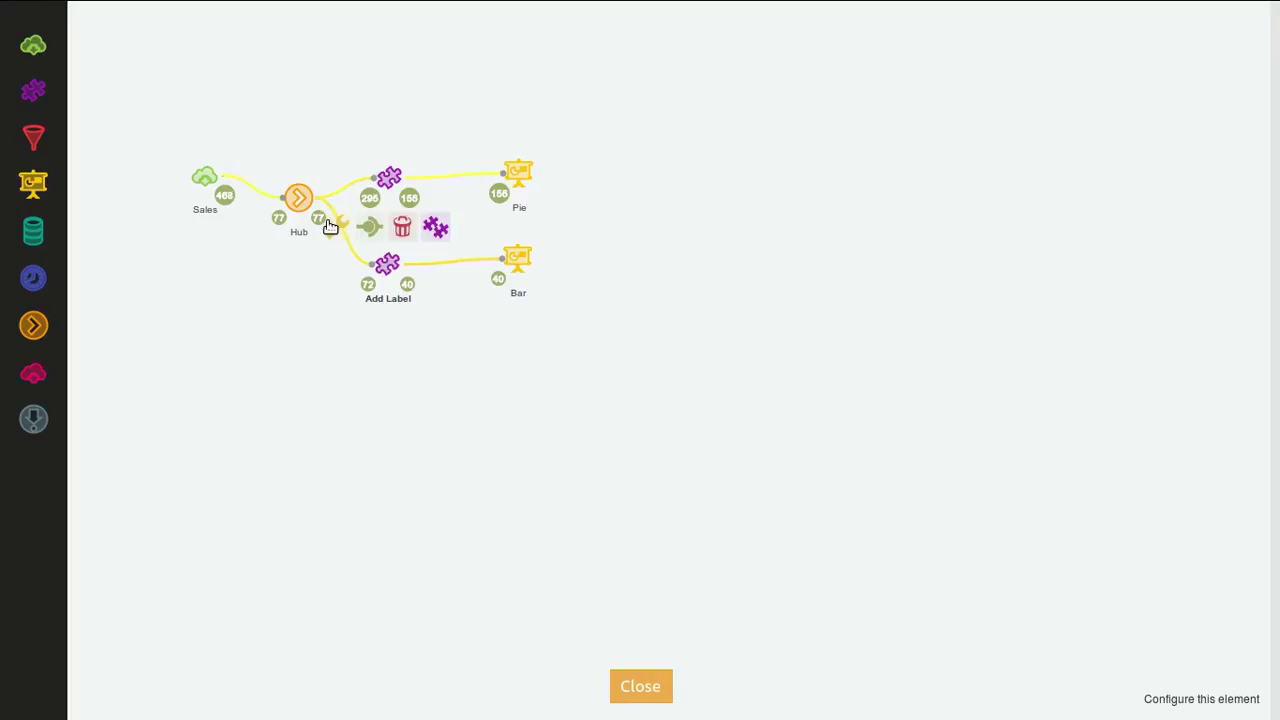
left_click(335, 225)
mouse_move(270, 182)
left_mouse_down()
mouse_move(246, 166)
mouse_move(257, 161)
mouse_move(250, 173)
left_mouse_up()
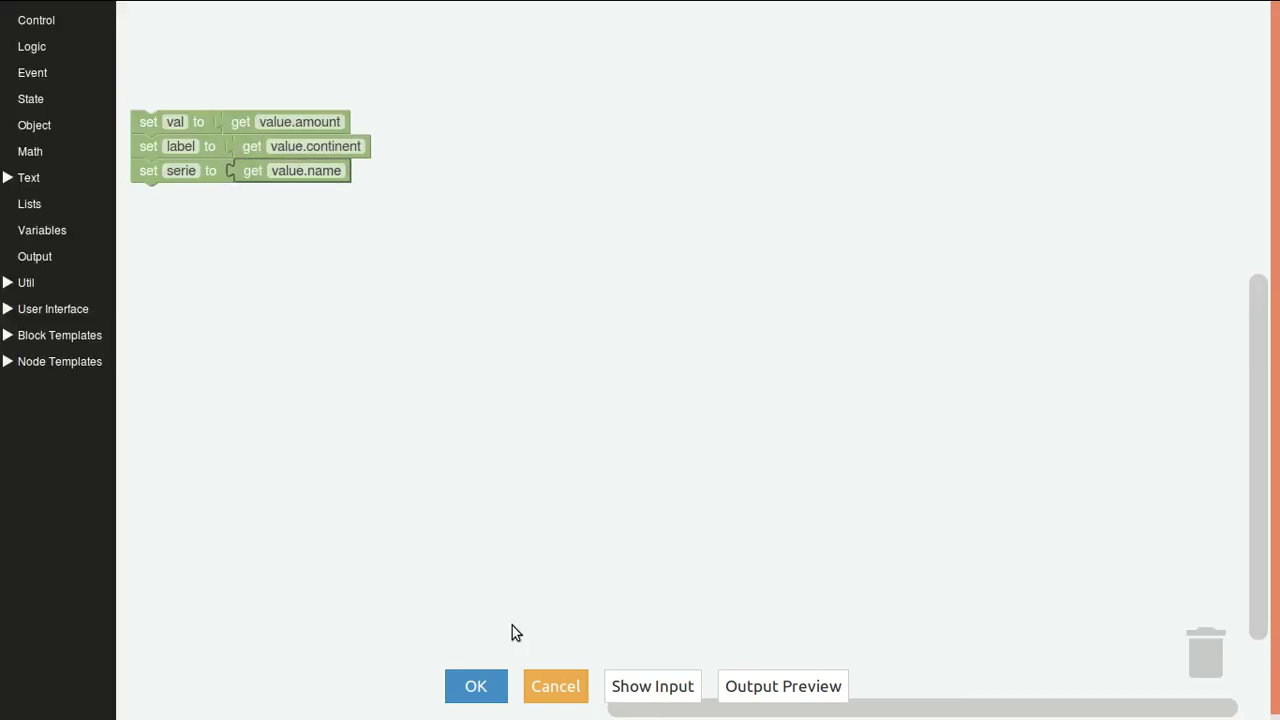
left_click(492, 685)
- Clear the bar chart's old data on the dashboard
left_click(620, 684)
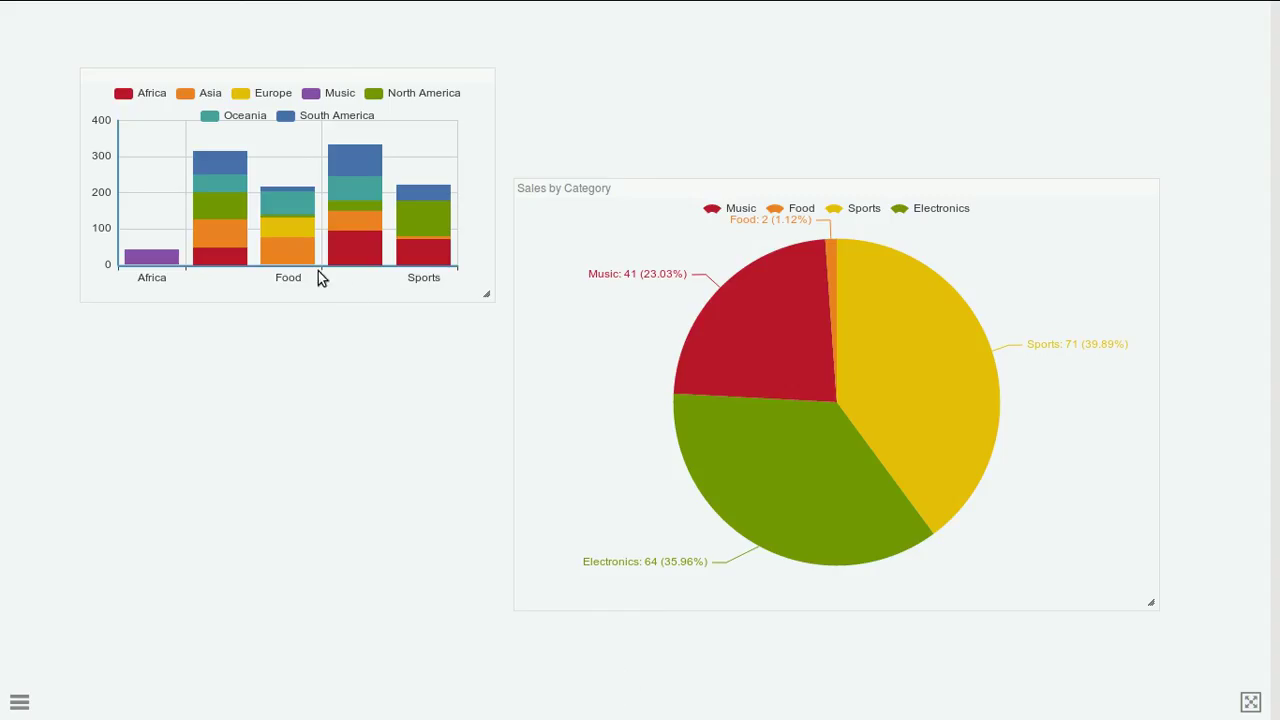
right_click(138, 165)
left_click(163, 171)
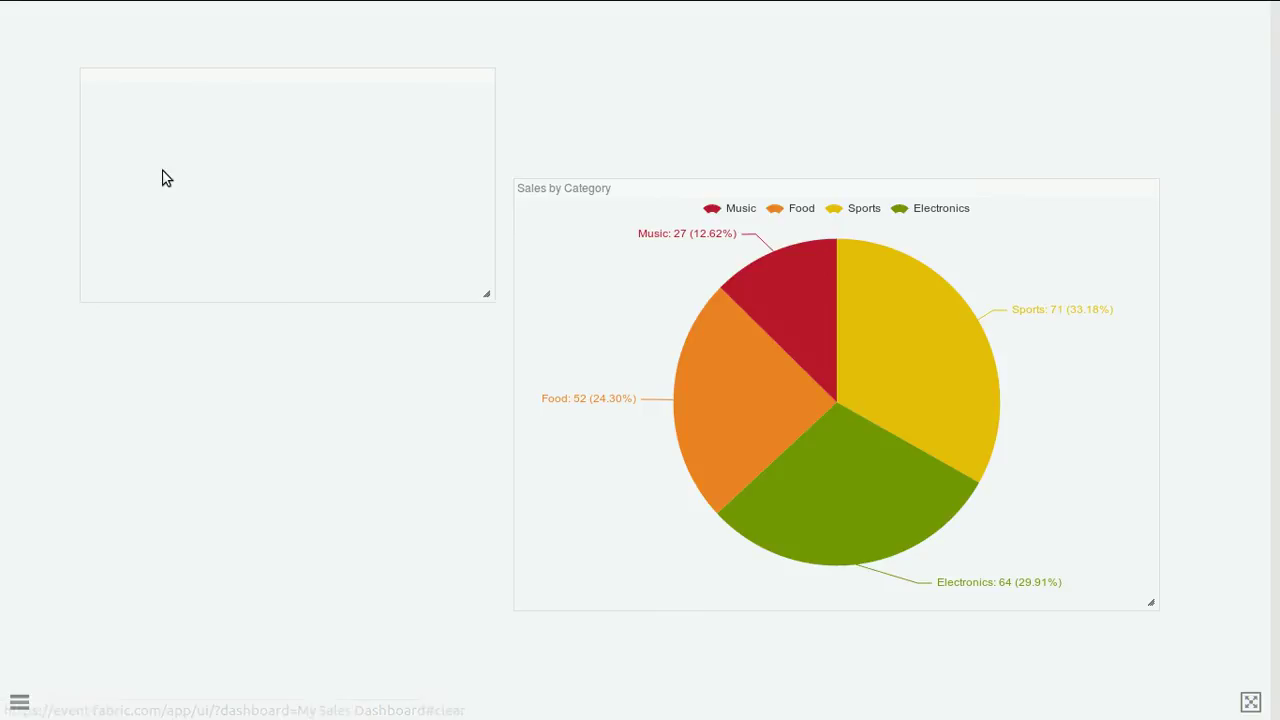
mouse_move(424, 253)
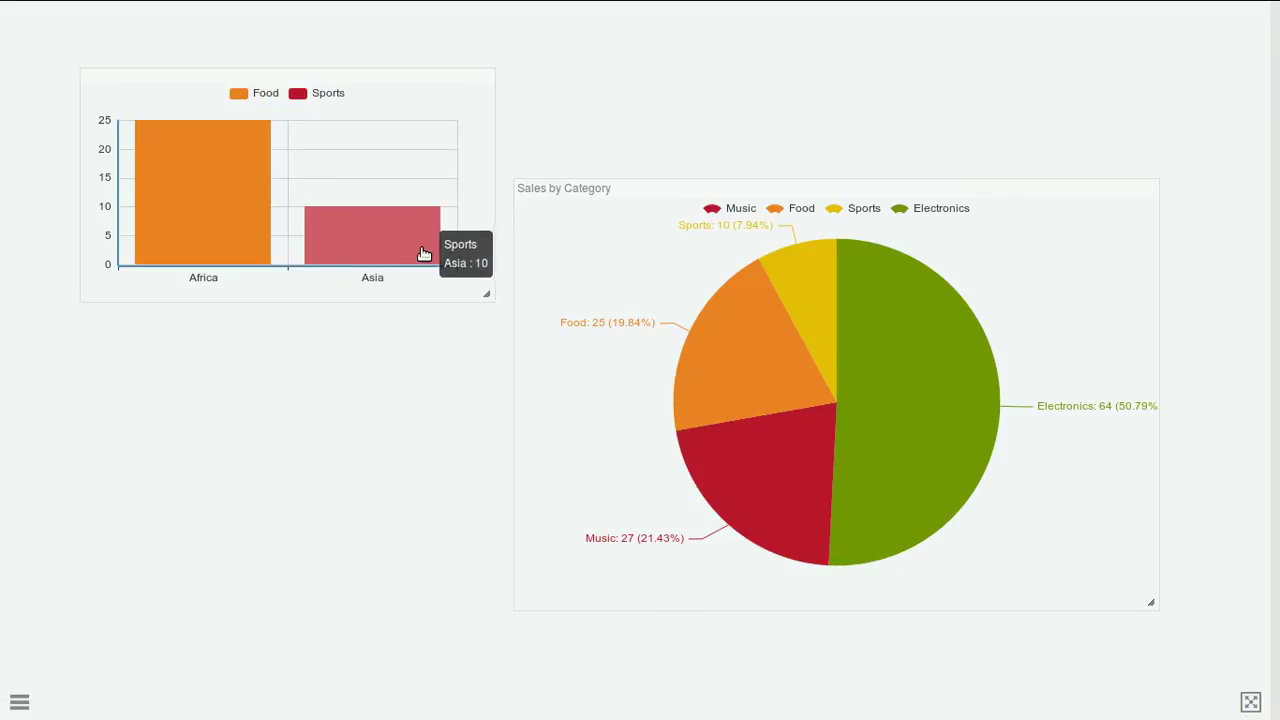
left_click(19, 702)
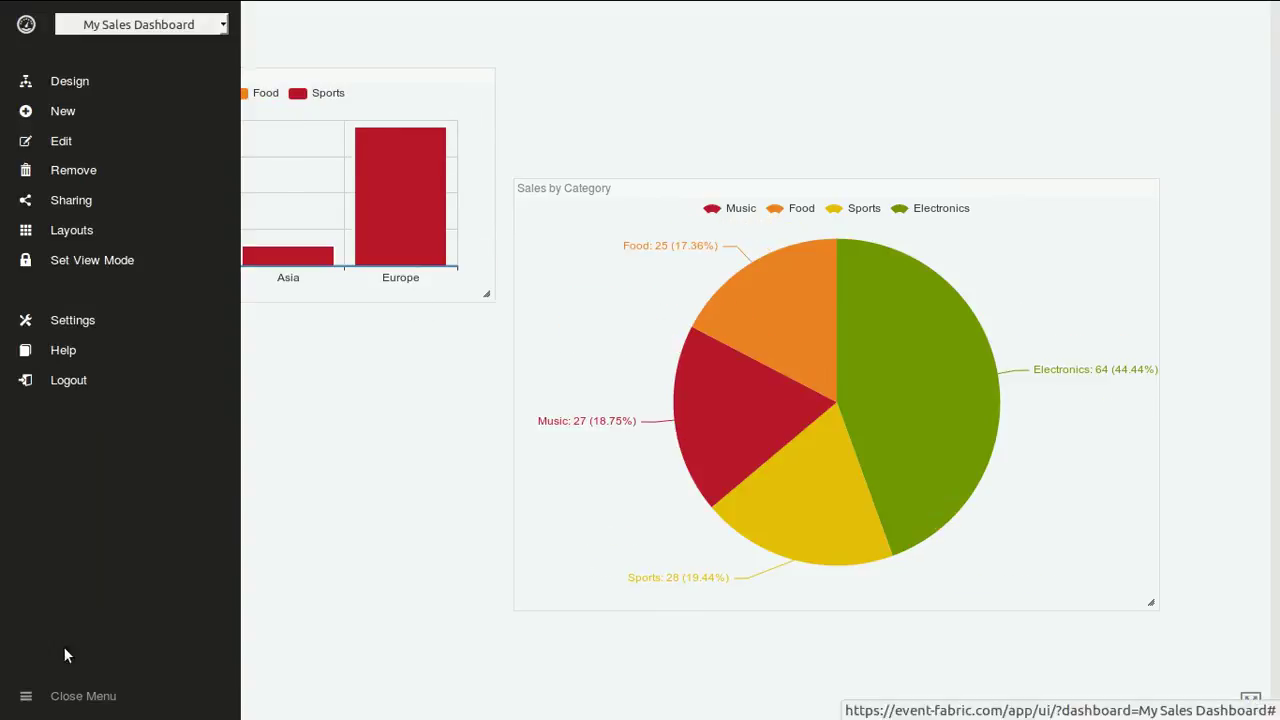
- Add a Data View node configured as an Echarts - Time Map of type world
left_click(80, 81)
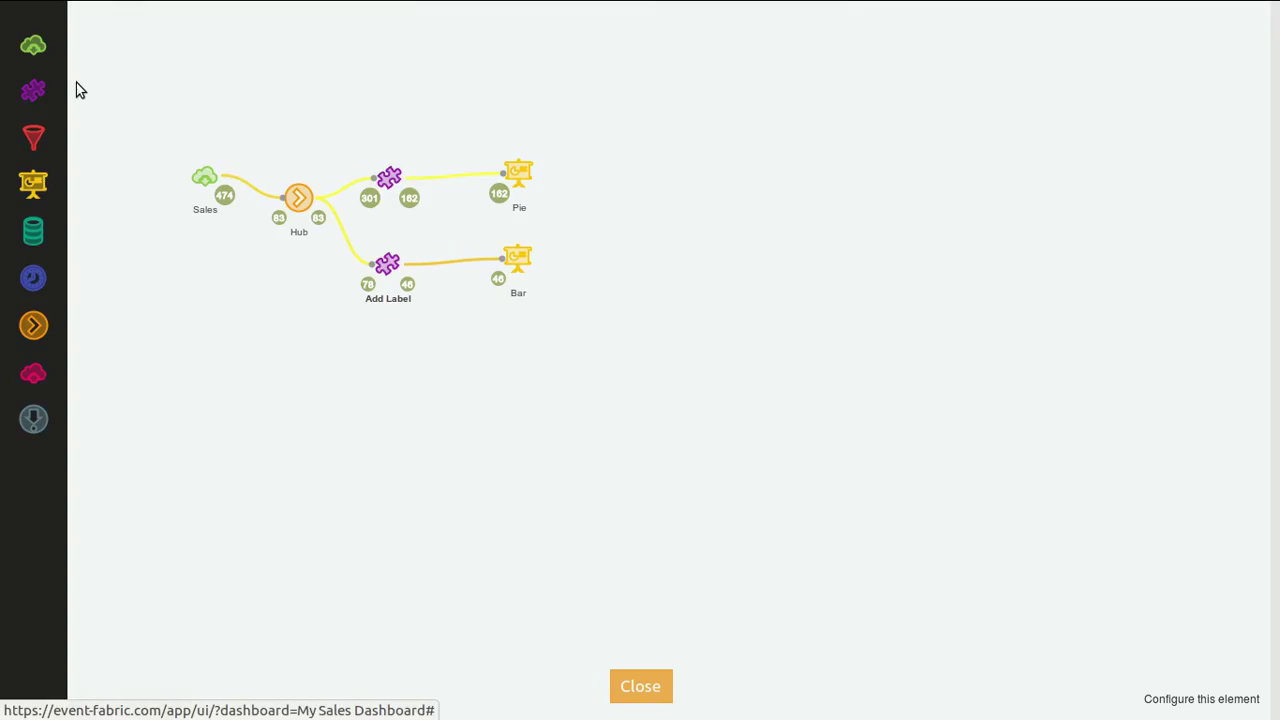
left_click_drag(49, 182, 520, 347)
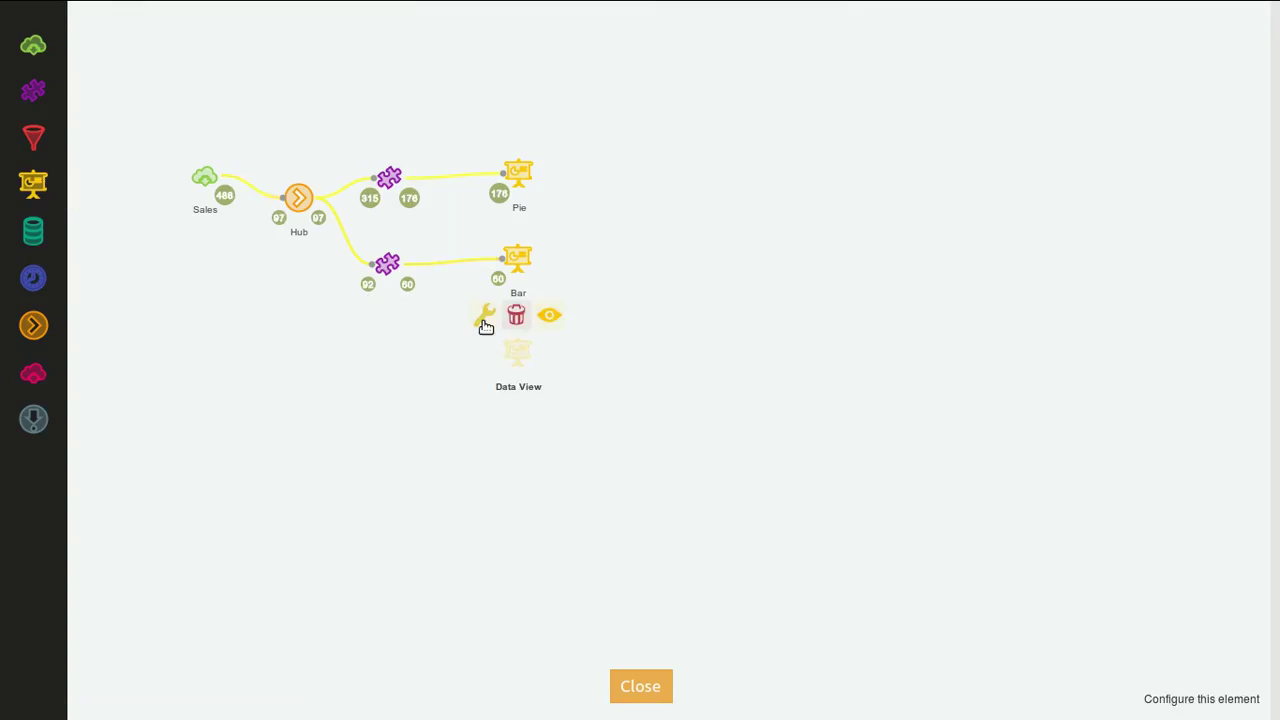
left_click(485, 318)
left_click(770, 305)
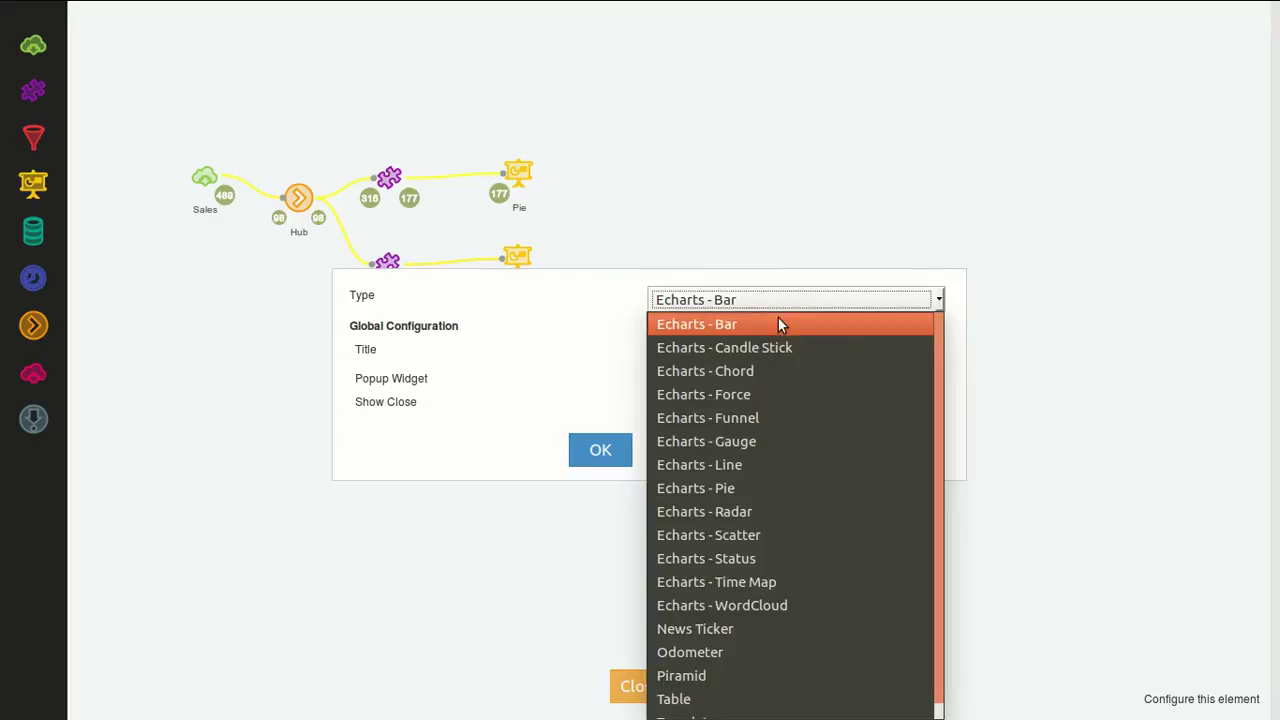
left_click(797, 585)
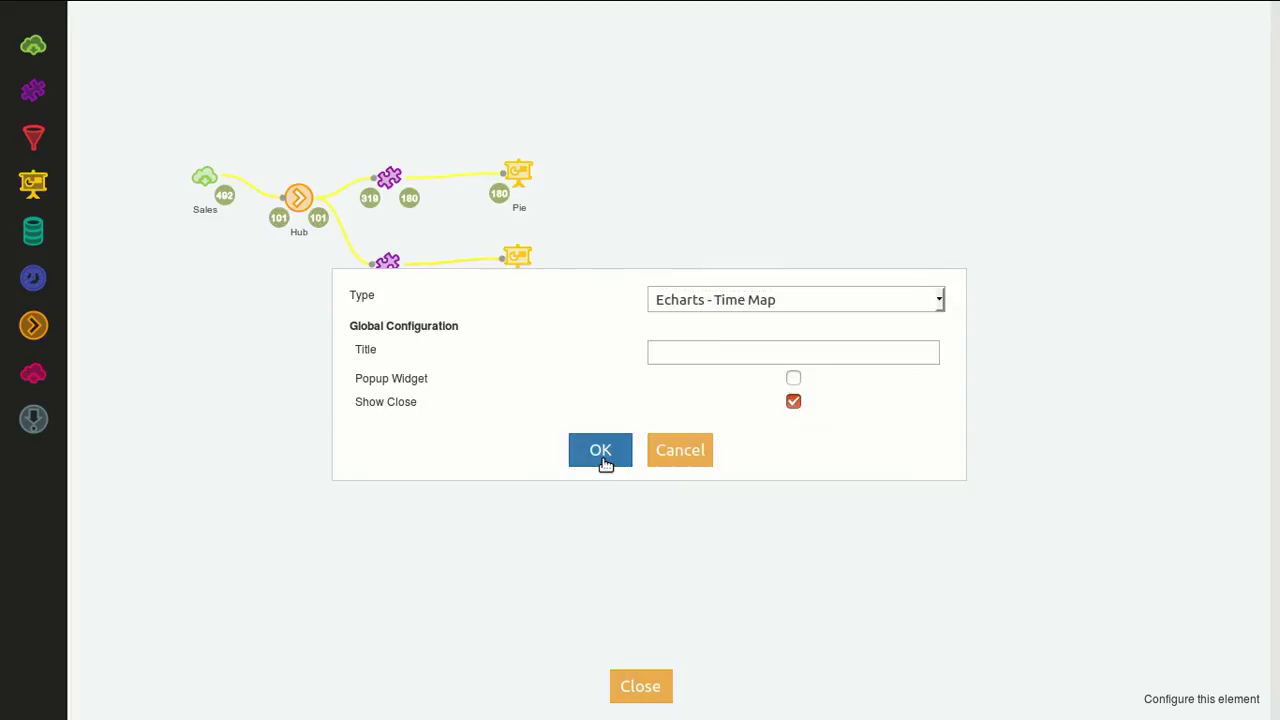
left_click(601, 455)
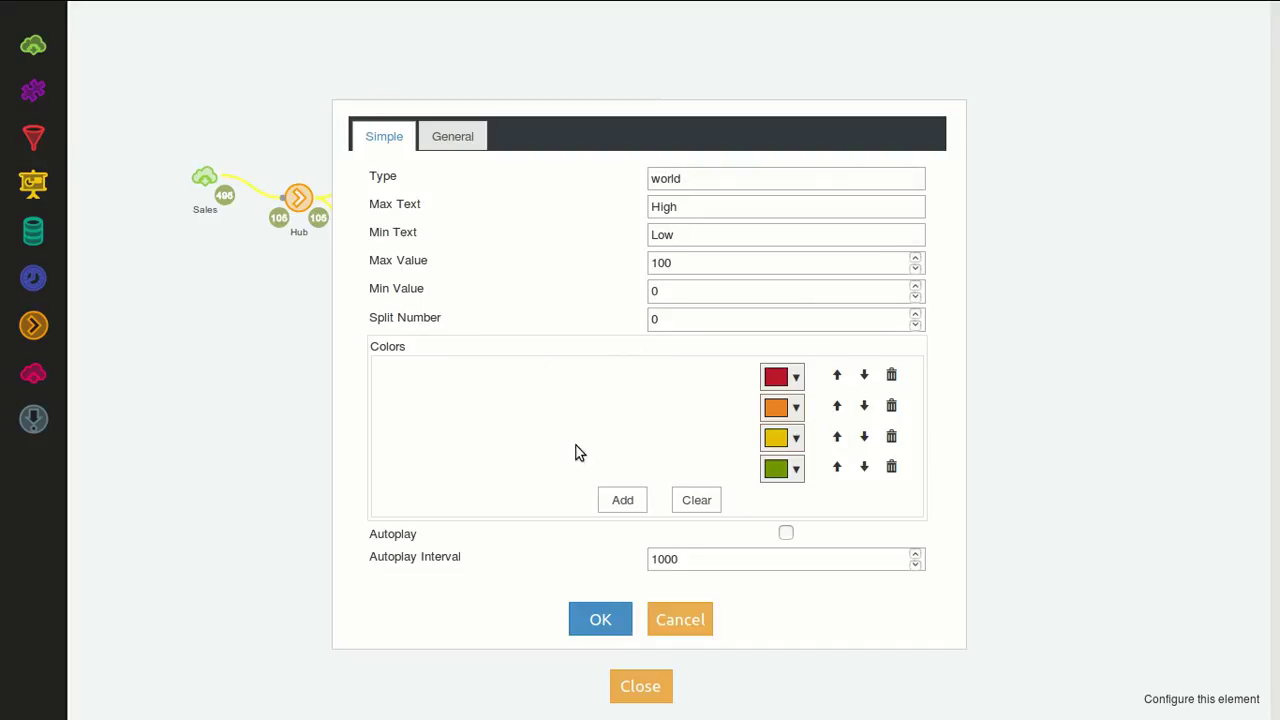
left_click(599, 622)
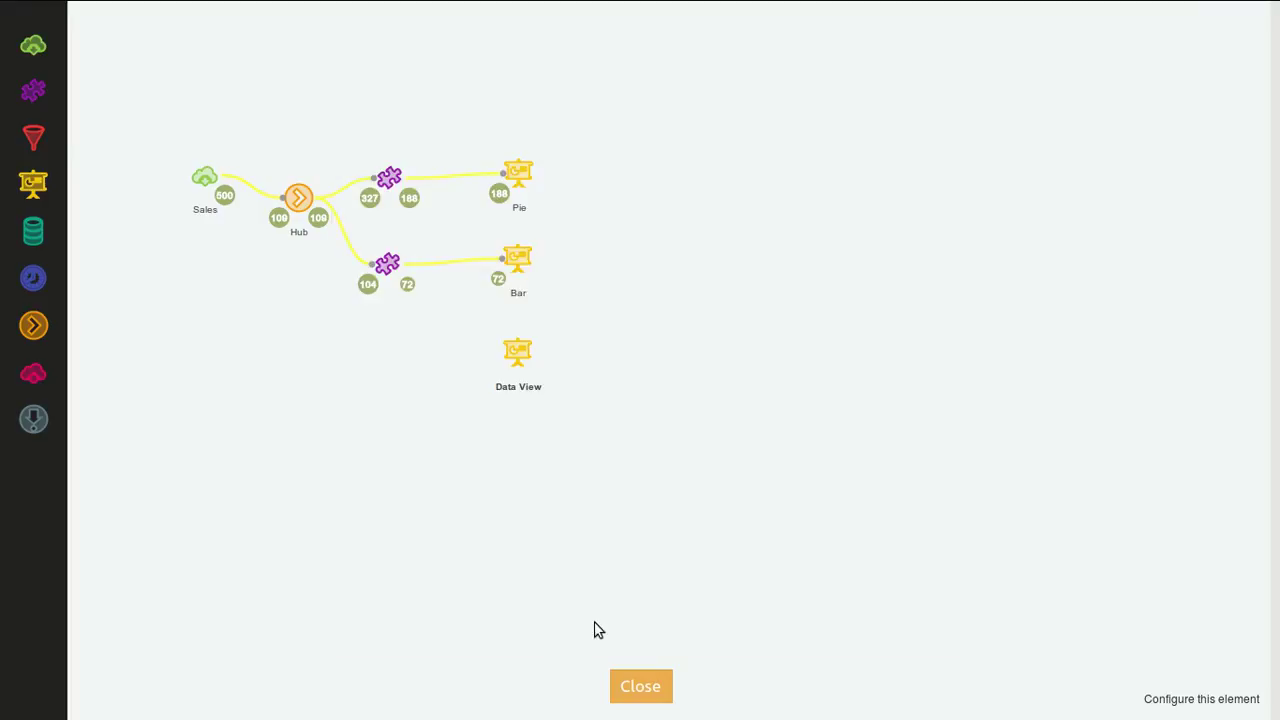
- Add a third adapter linking the Hub to the Time Map Data View, and open its block editor
left_click_drag(33, 90, 392, 340)
mouse_move(305, 192)
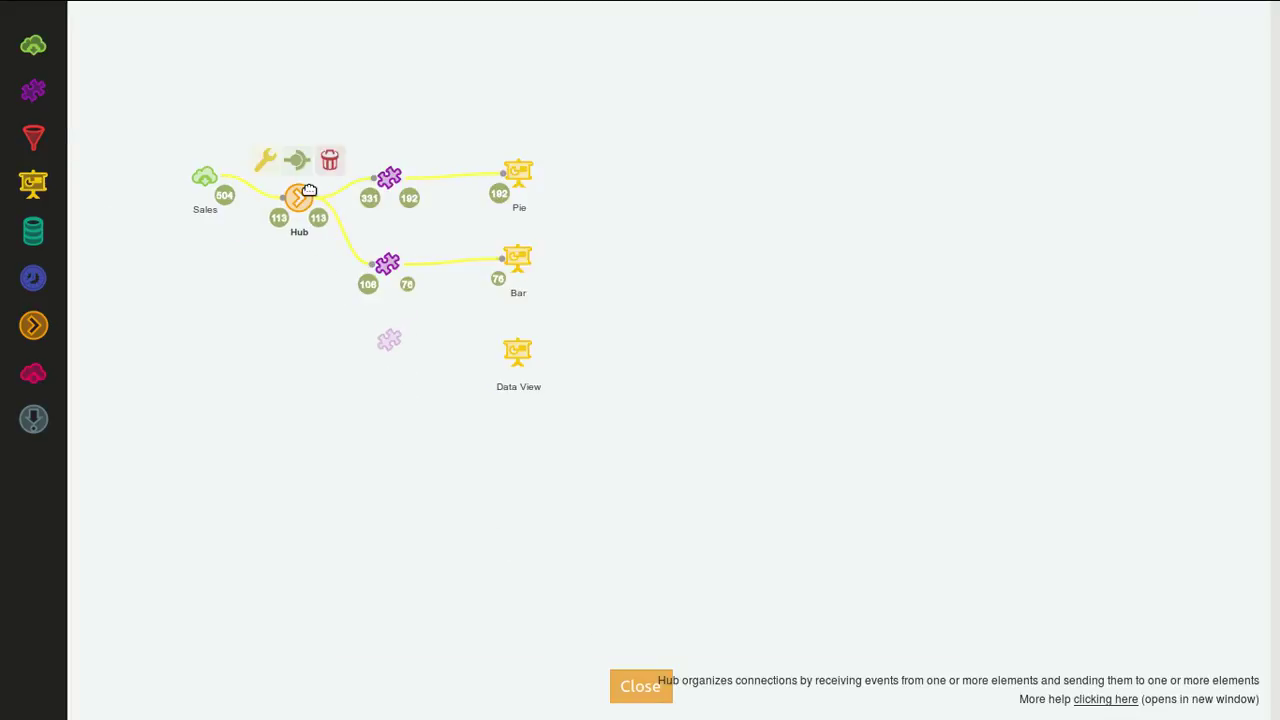
left_click_drag(302, 170, 520, 352)
mouse_move(400, 310)
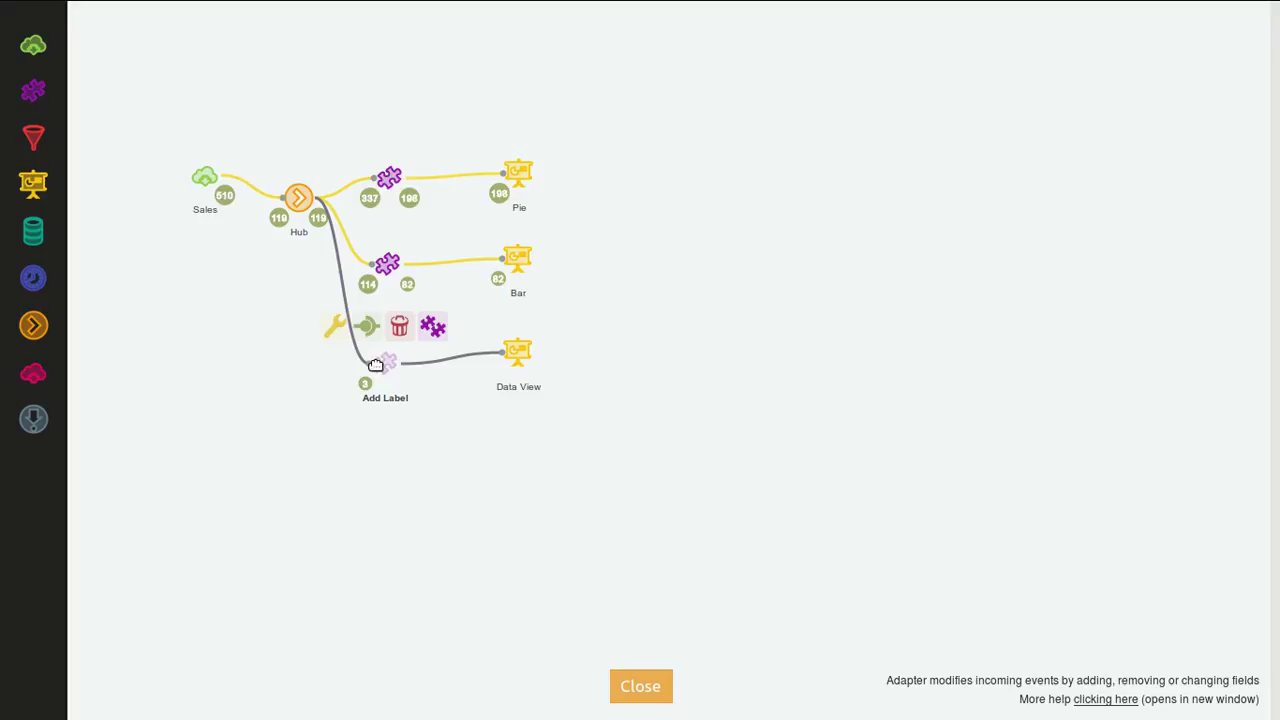
left_click(336, 331)
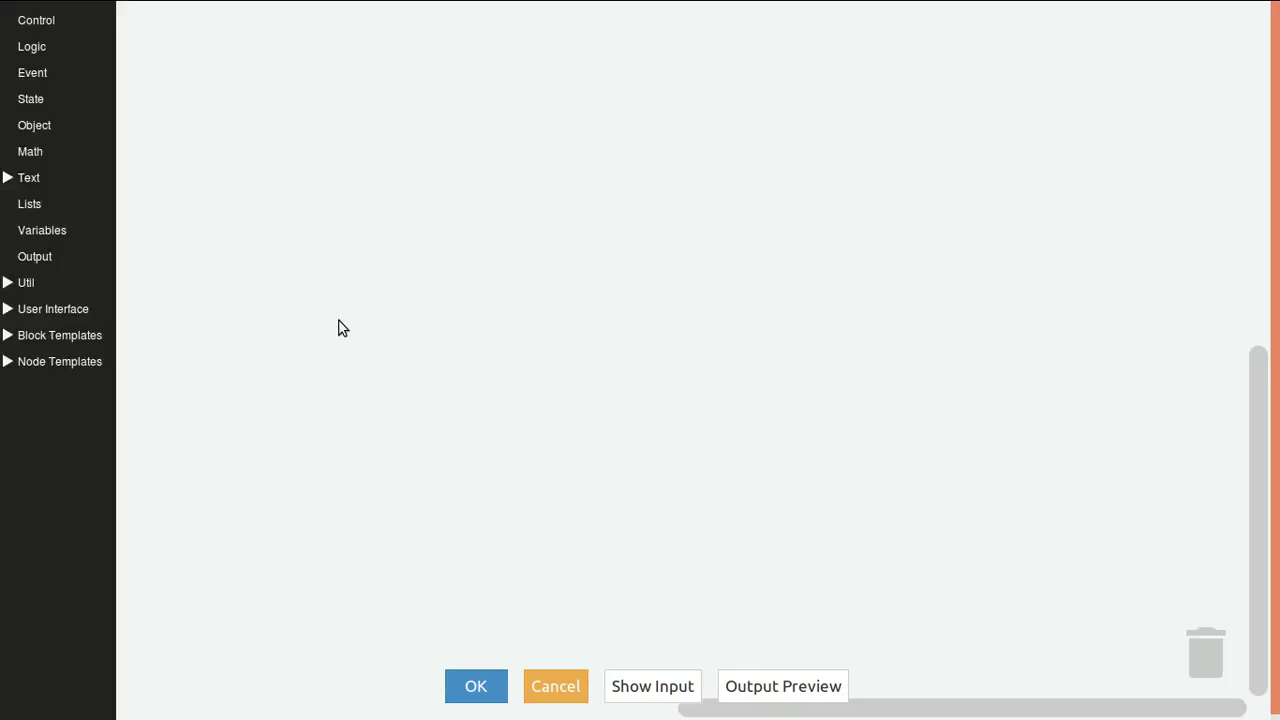
- Add the ECharts - Basic Required val, label and serie mapping blocks to the adapter
left_click(88, 361)
left_click(70, 386)
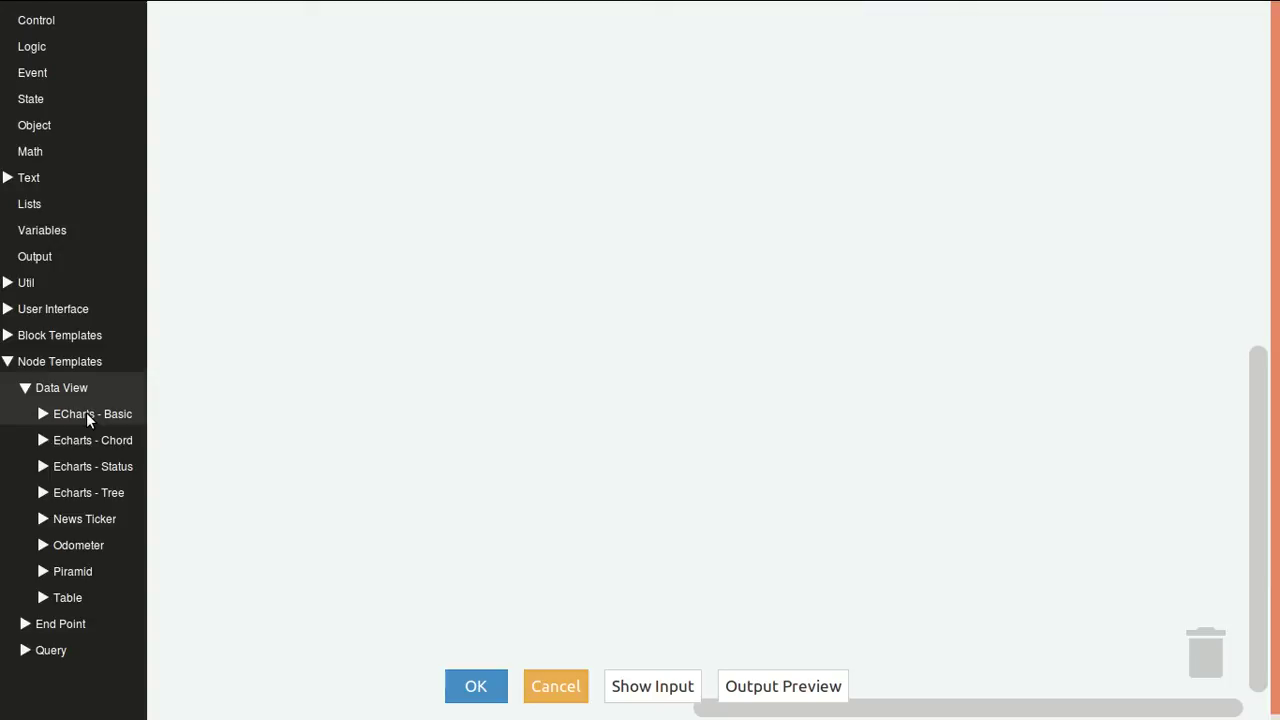
left_click(86, 413)
left_click(94, 440)
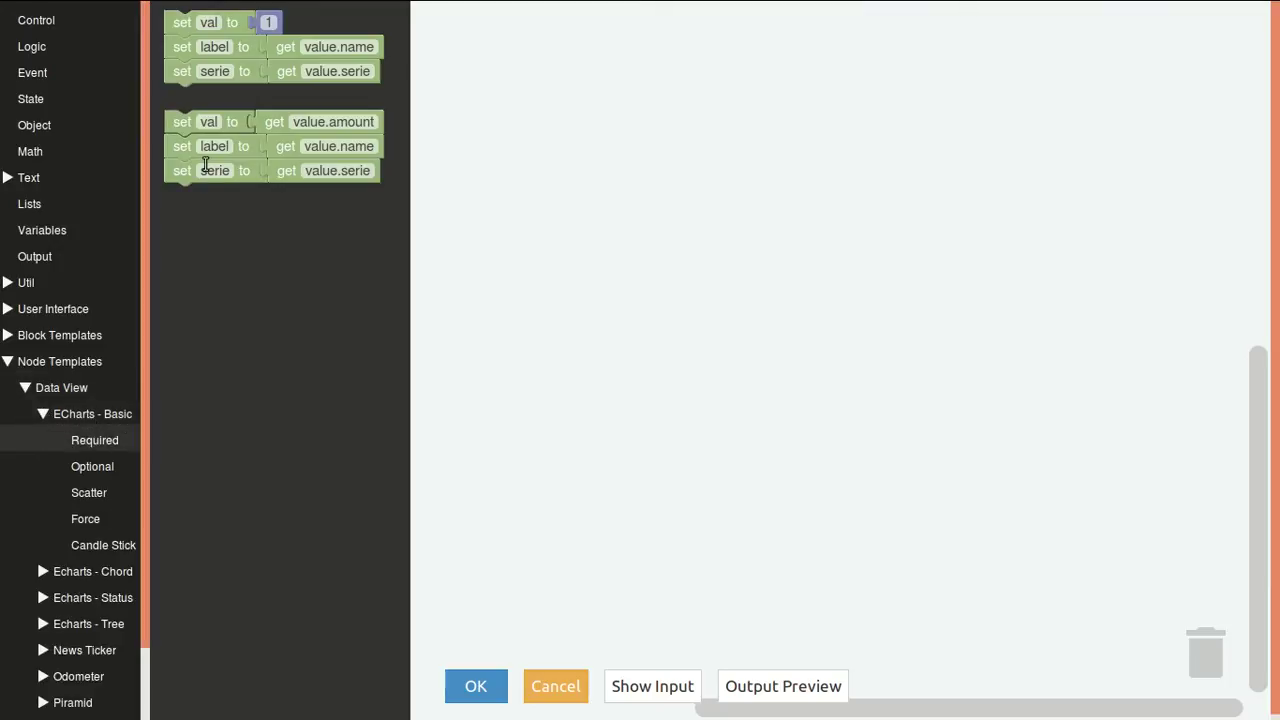
left_click_drag(187, 128, 252, 163)
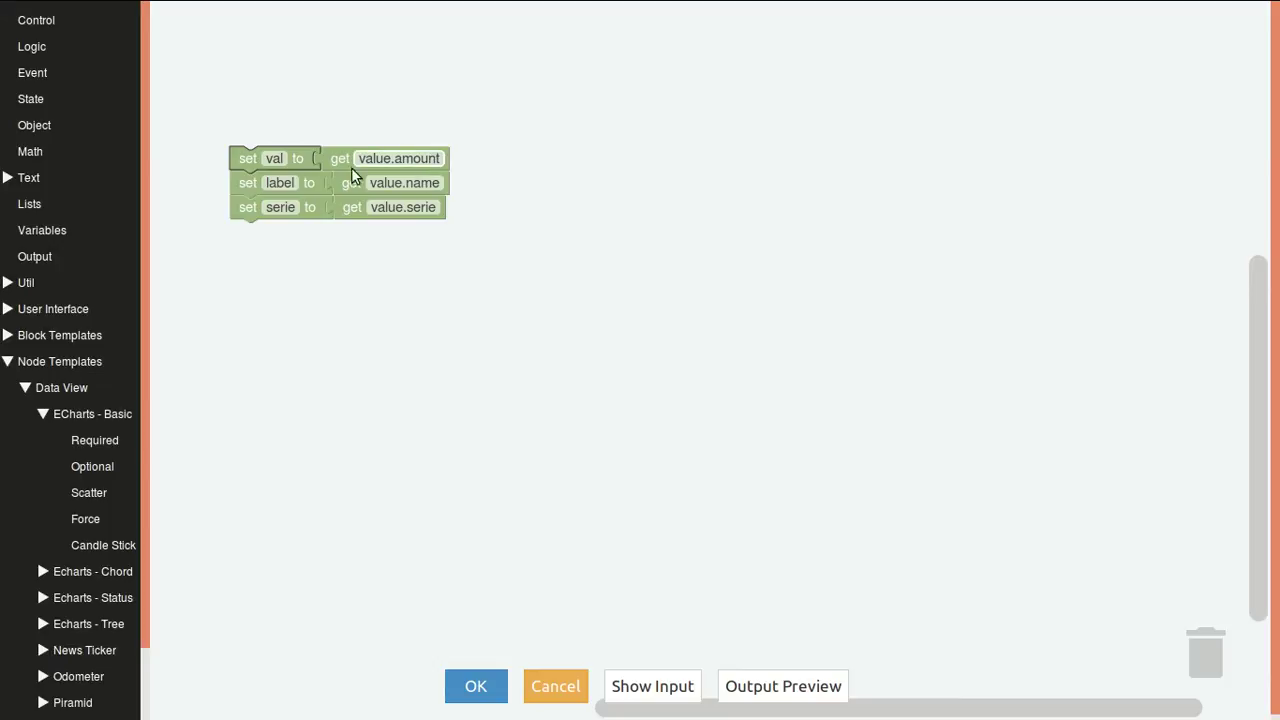
- Change the label's source field from value.name to value.countryName
left_click(435, 180)
left_click_drag(400, 183, 428, 183)
type("countryNam")
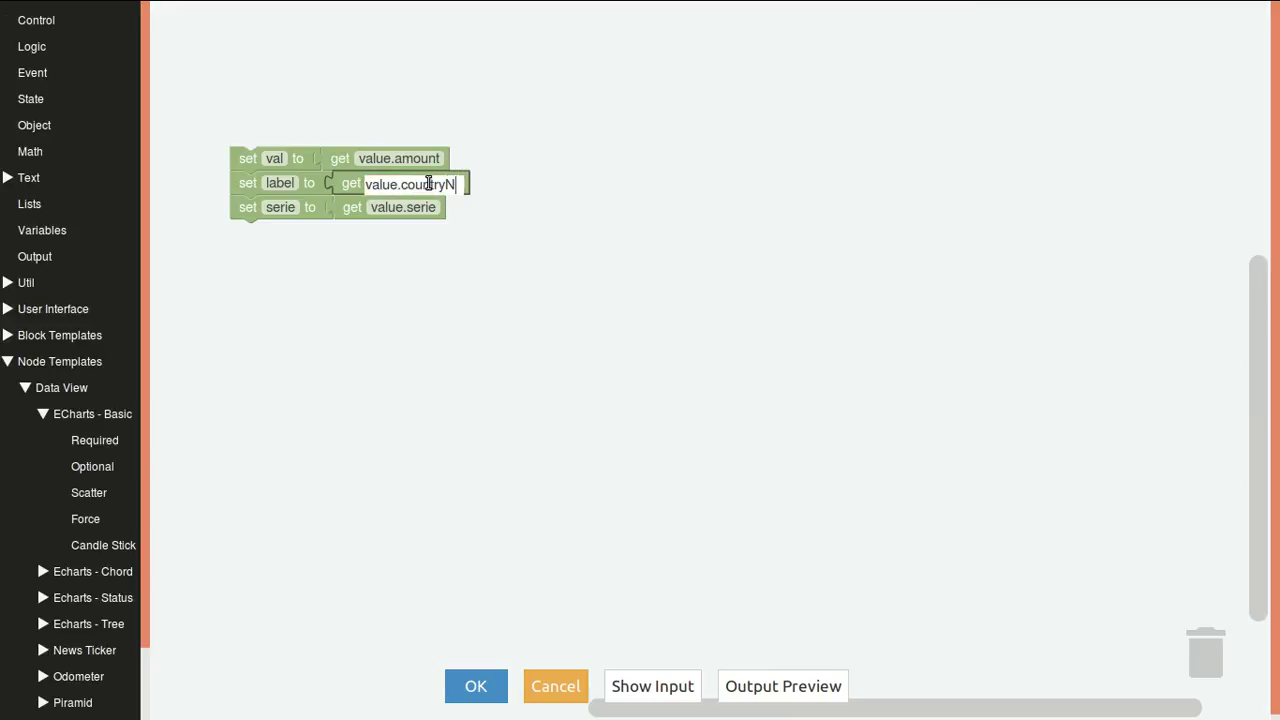
key("Return")
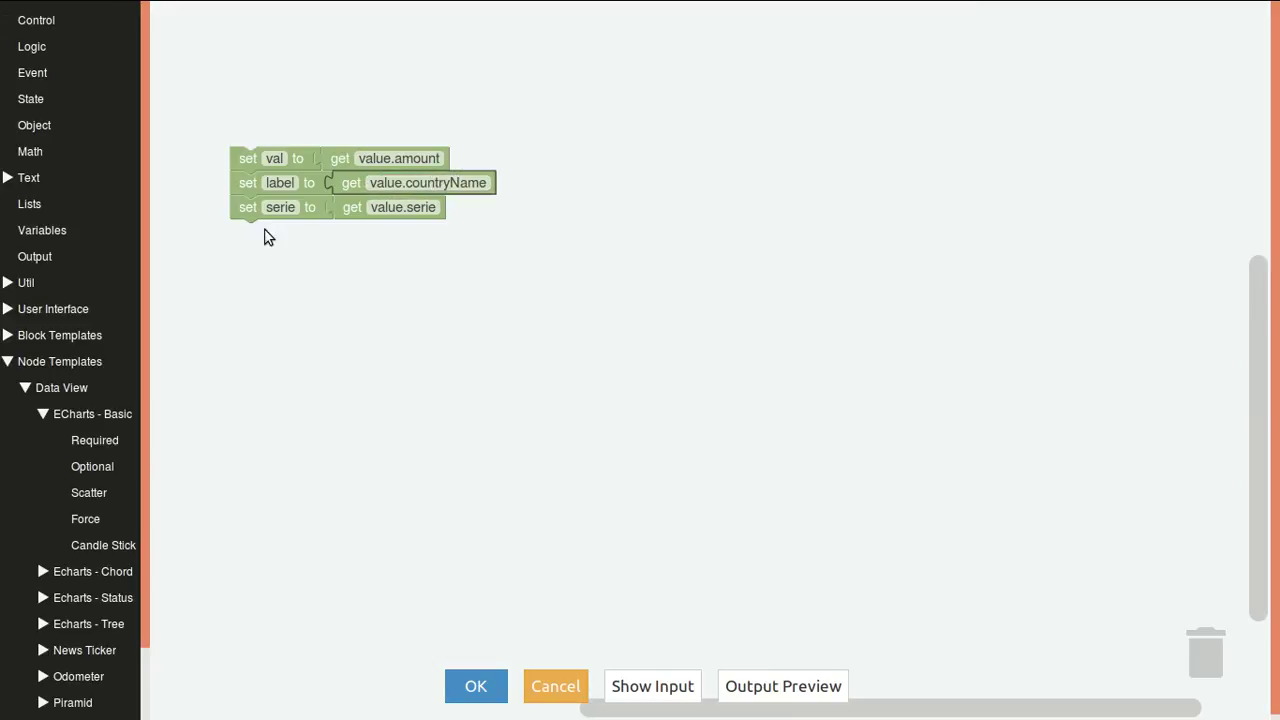